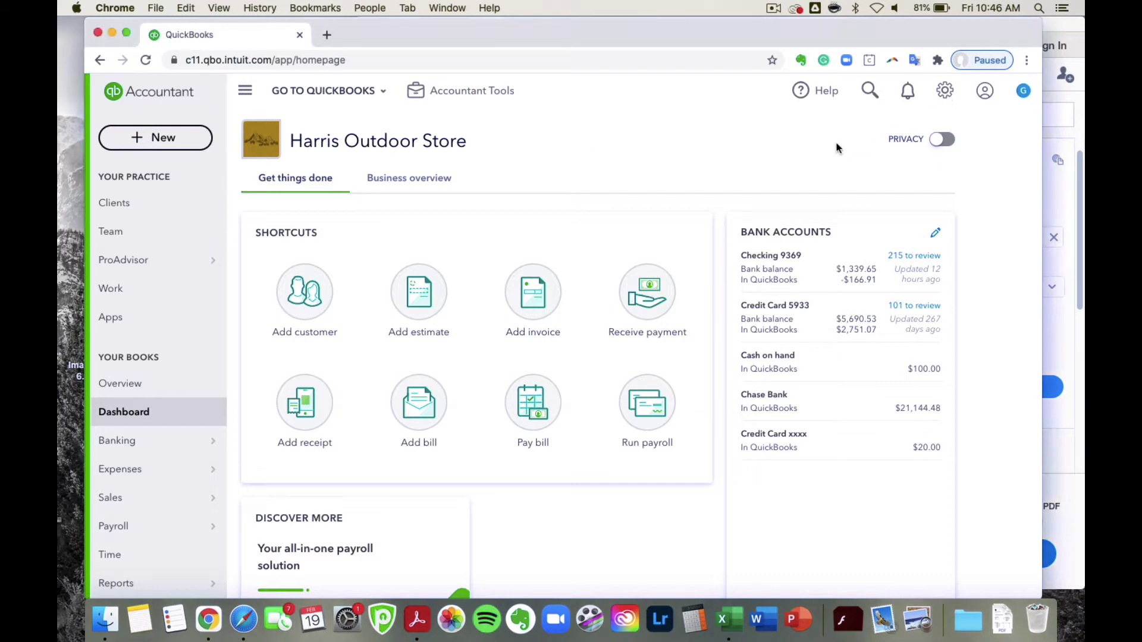
- Go to the Banking section's bank transactions page from the sidebar
click(944, 91)
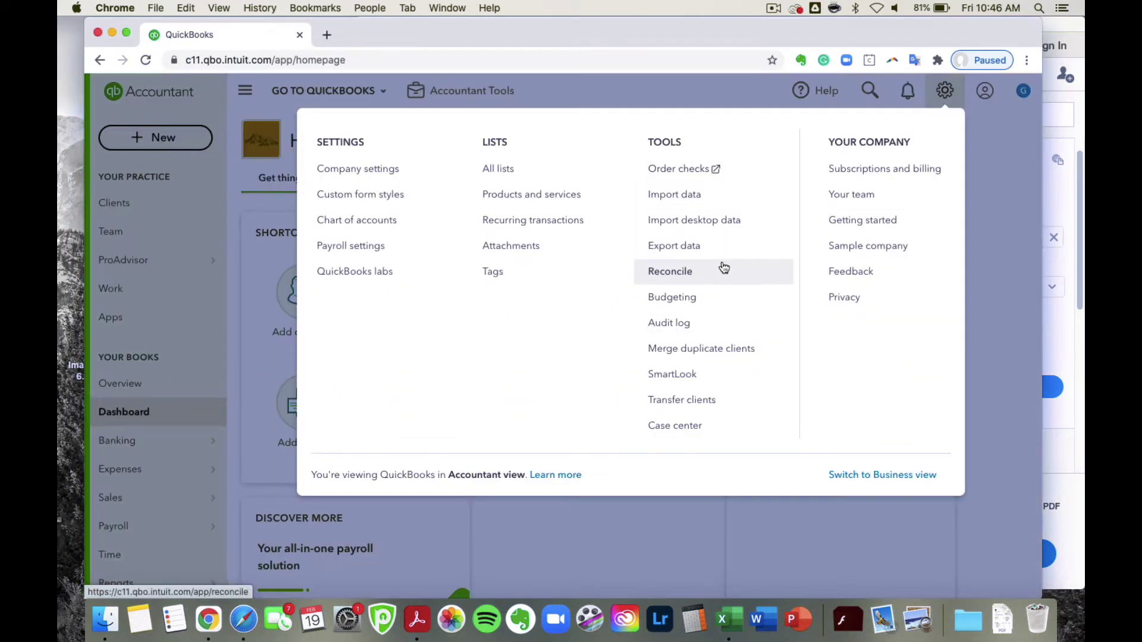
click(989, 158)
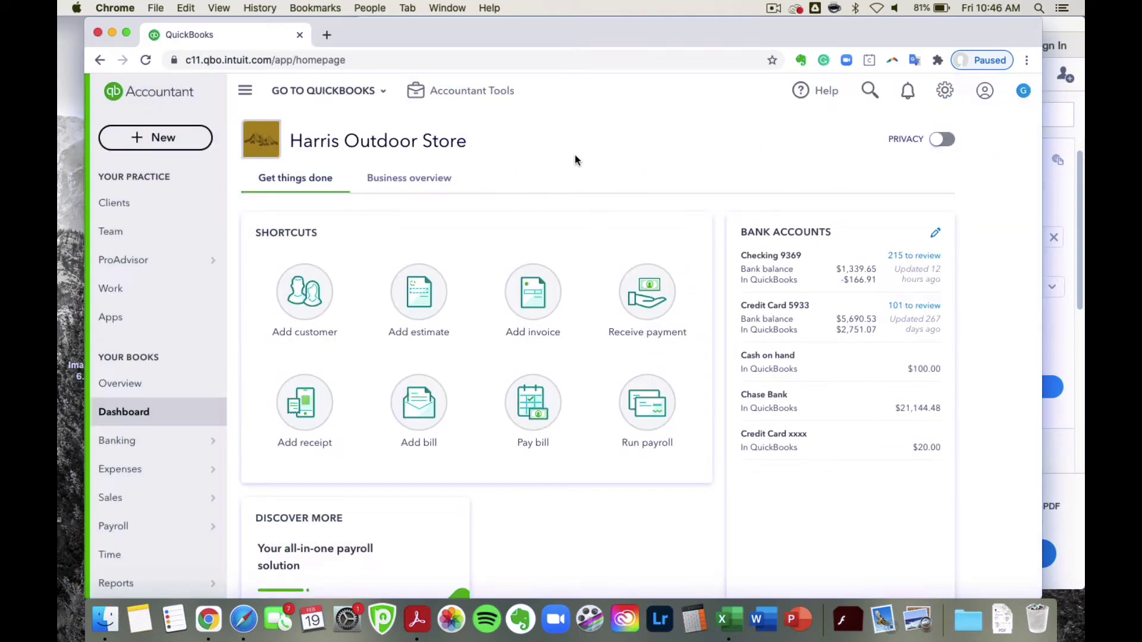
scroll(574, 155, down, 3)
mouse_move(159, 455)
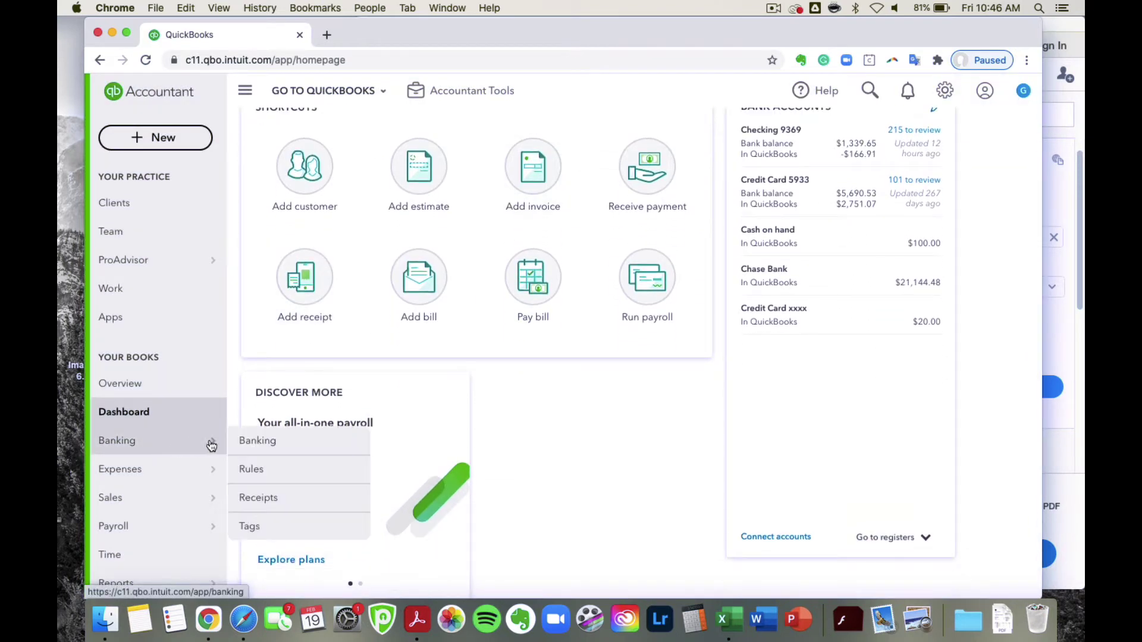
click(245, 441)
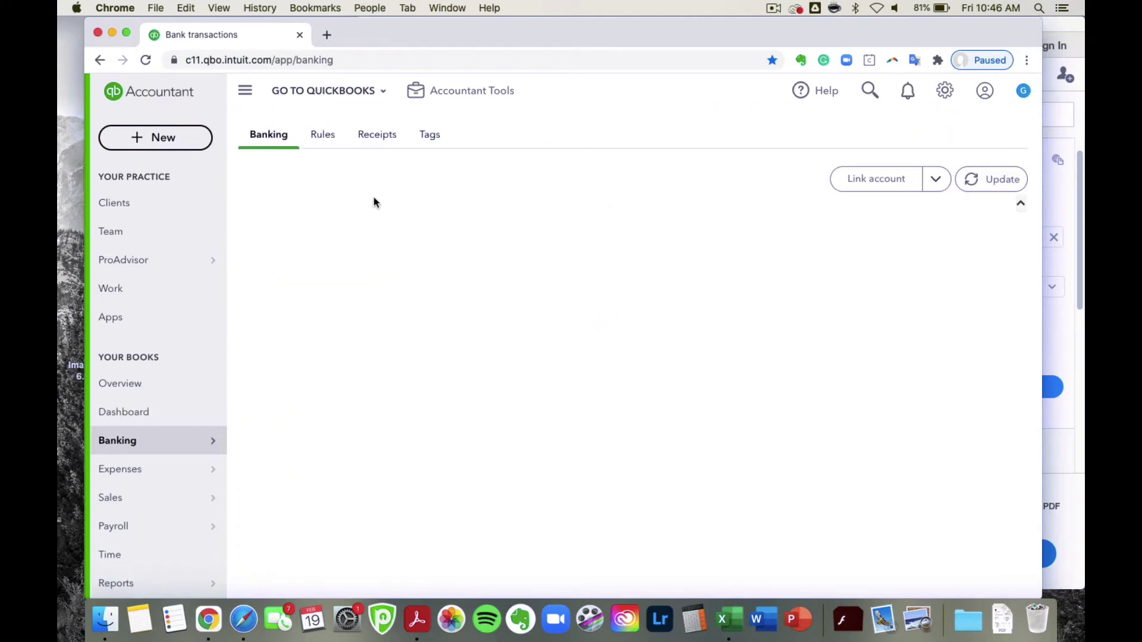
- Open Reconcile from the Accounting flyout, with Chase Bank preselected as the account
click(944, 91)
click(944, 90)
click(936, 180)
click(937, 186)
scroll(412, 299, down, 2)
scroll(176, 364, down, 3)
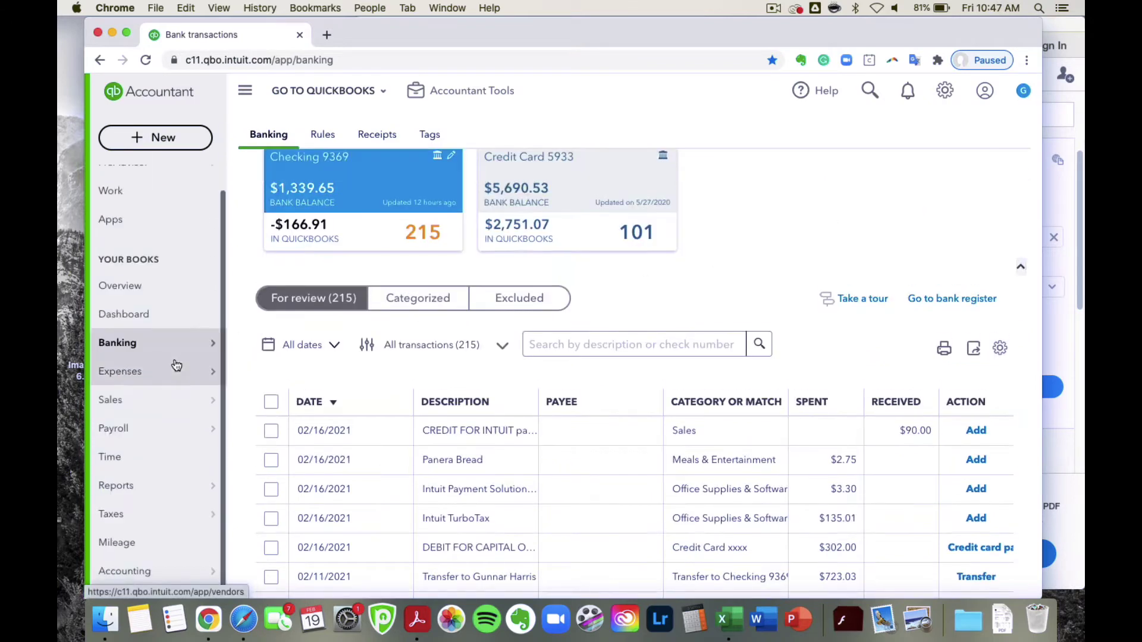
mouse_move(169, 581)
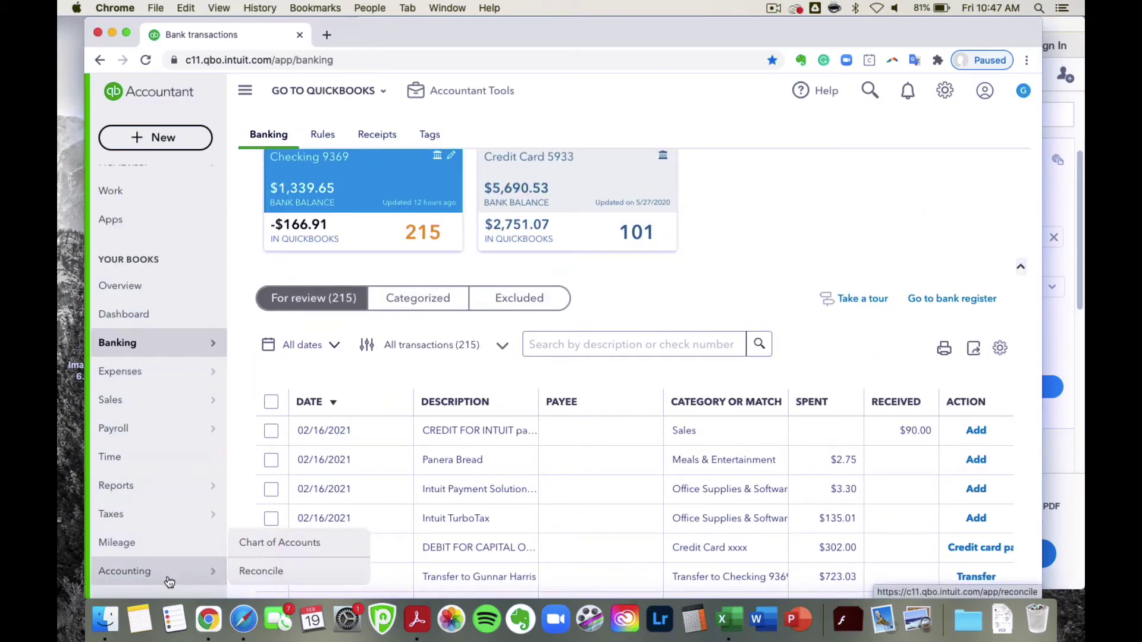
click(280, 573)
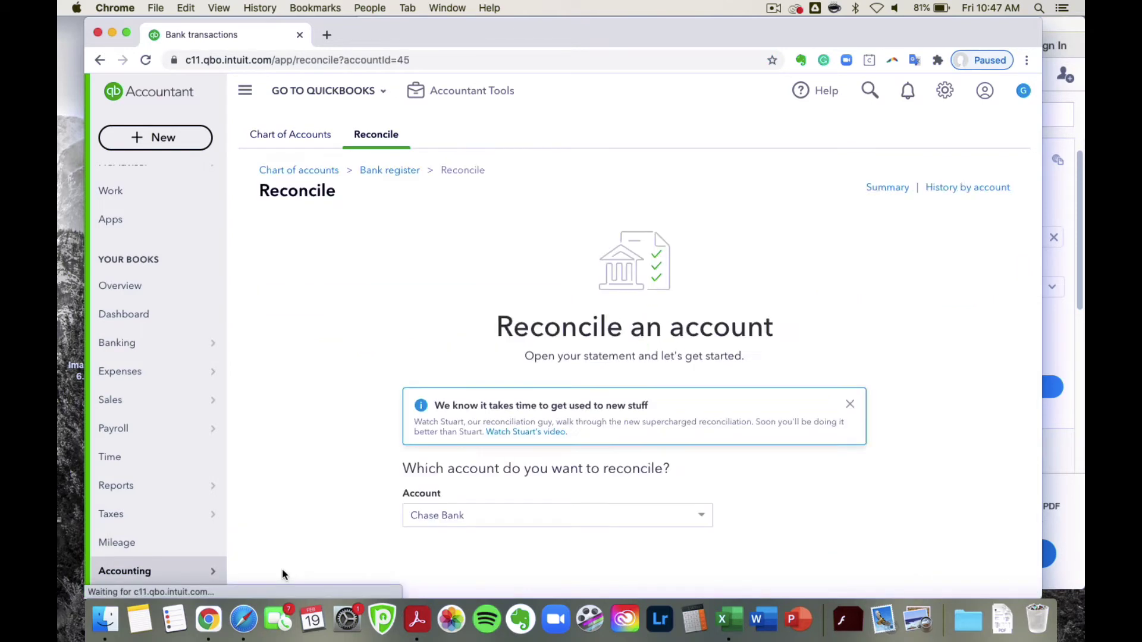
- Collapse the sidebar on the Reconcile page and bring the large-converted.pdf bank statement forward
scroll(332, 380, down, 1)
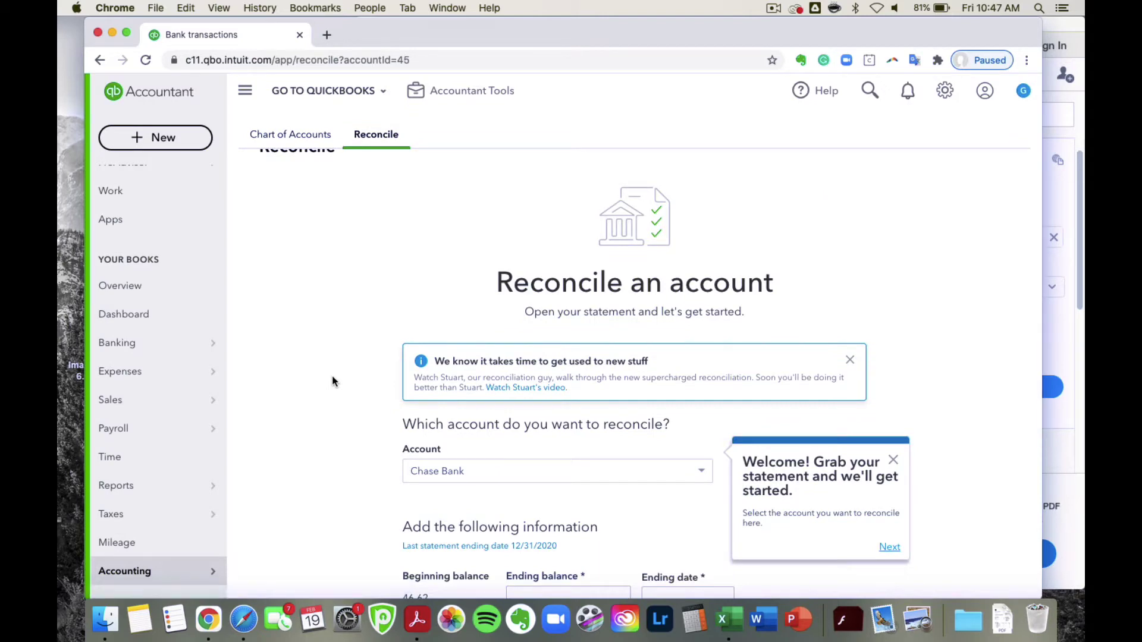
scroll(332, 381, down, 2)
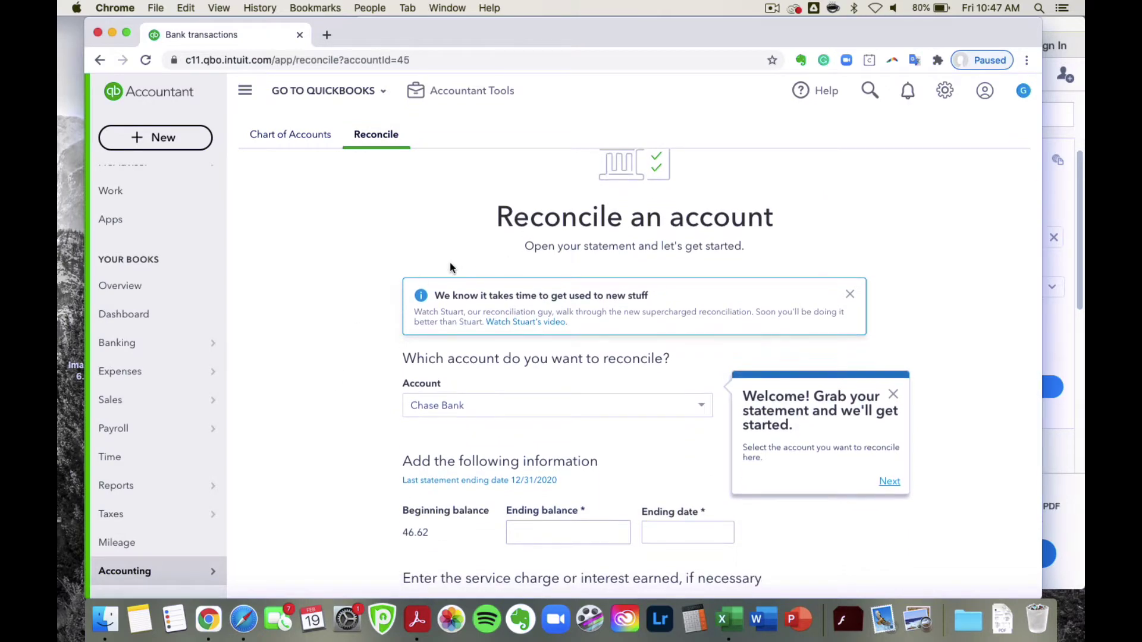
scroll(450, 267, up, 1)
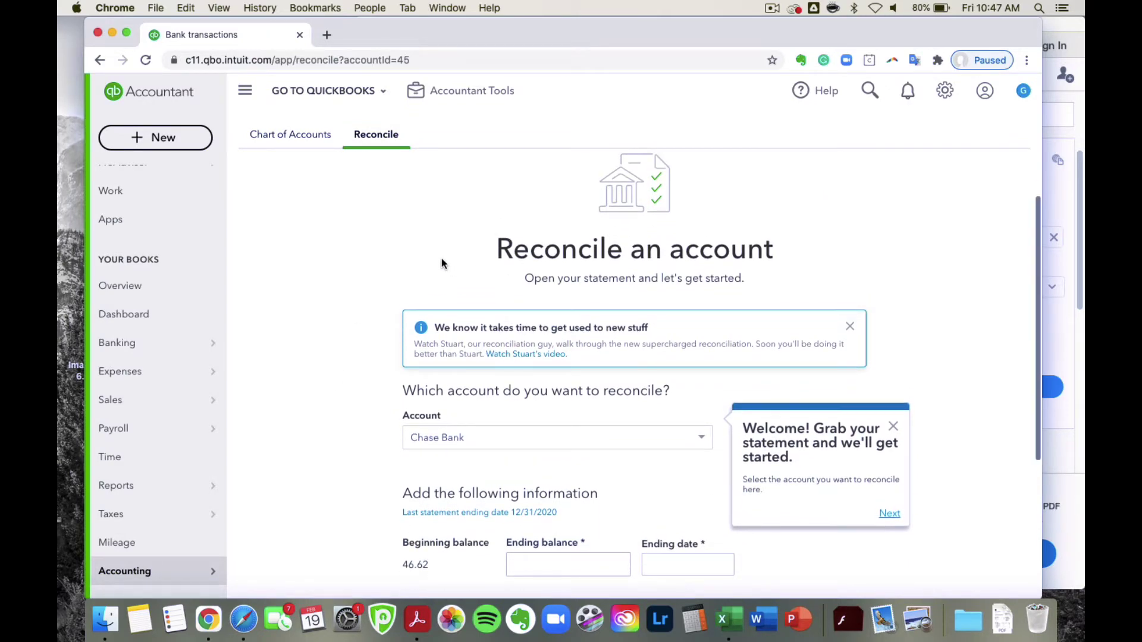
click(247, 94)
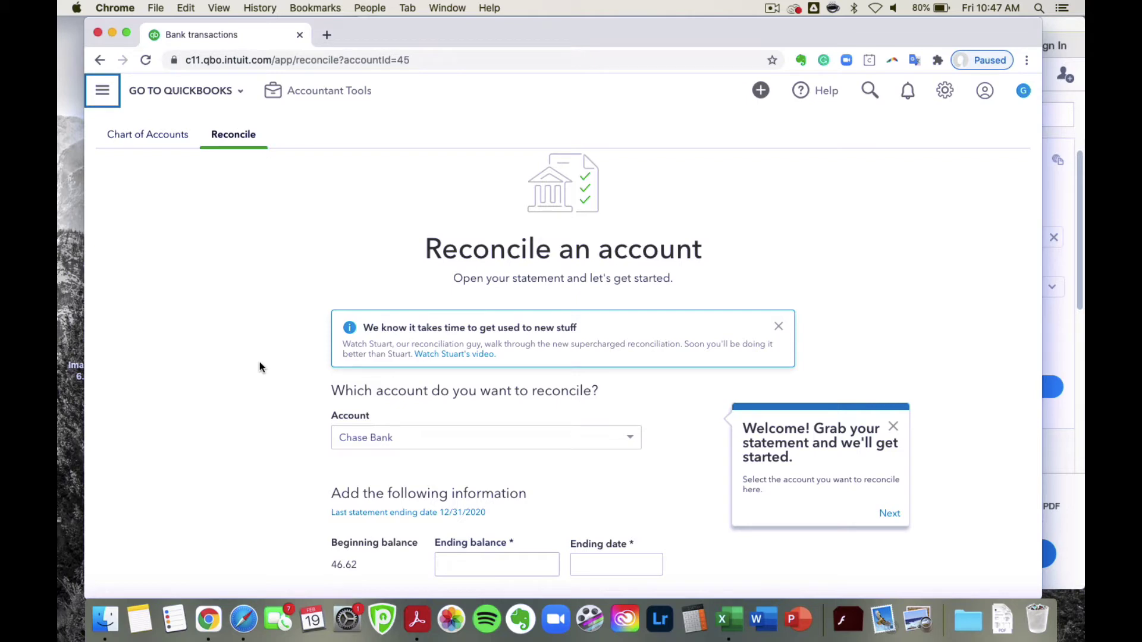
click(1074, 364)
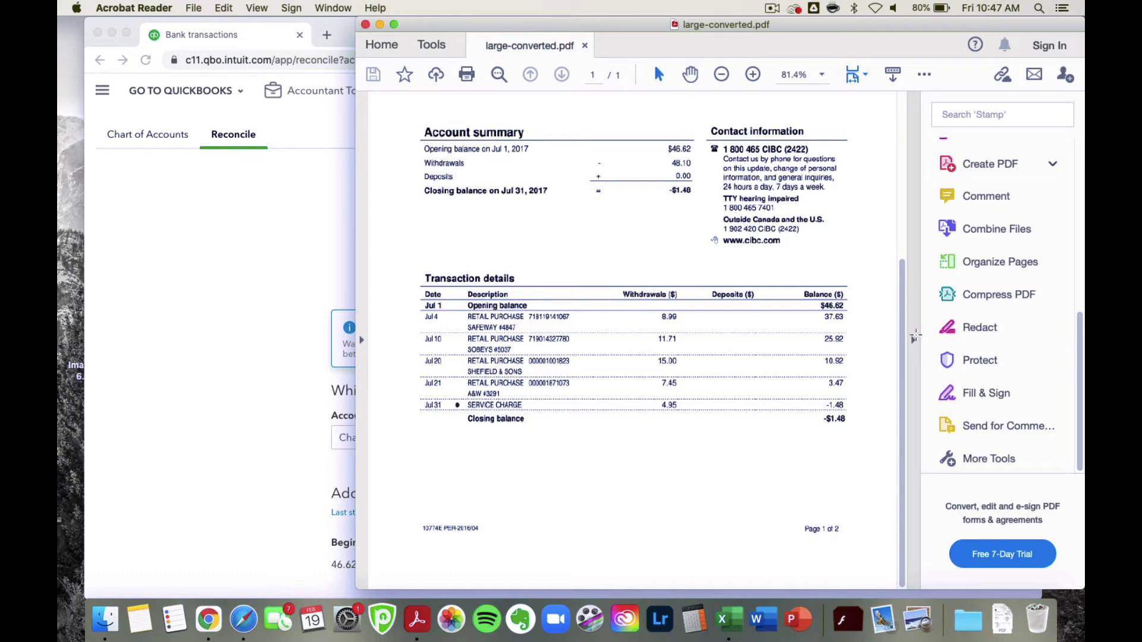
- Hide Acrobat's Tools pane, shift the statement window right, and select the Highlight tool
click(914, 340)
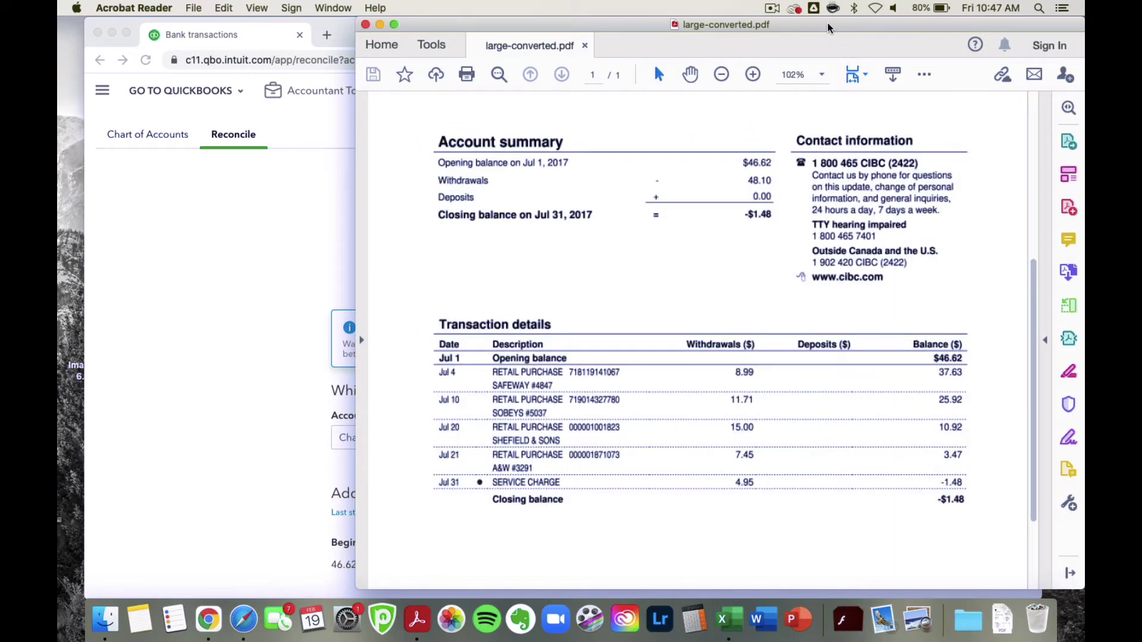
drag(828, 27, 896, 24)
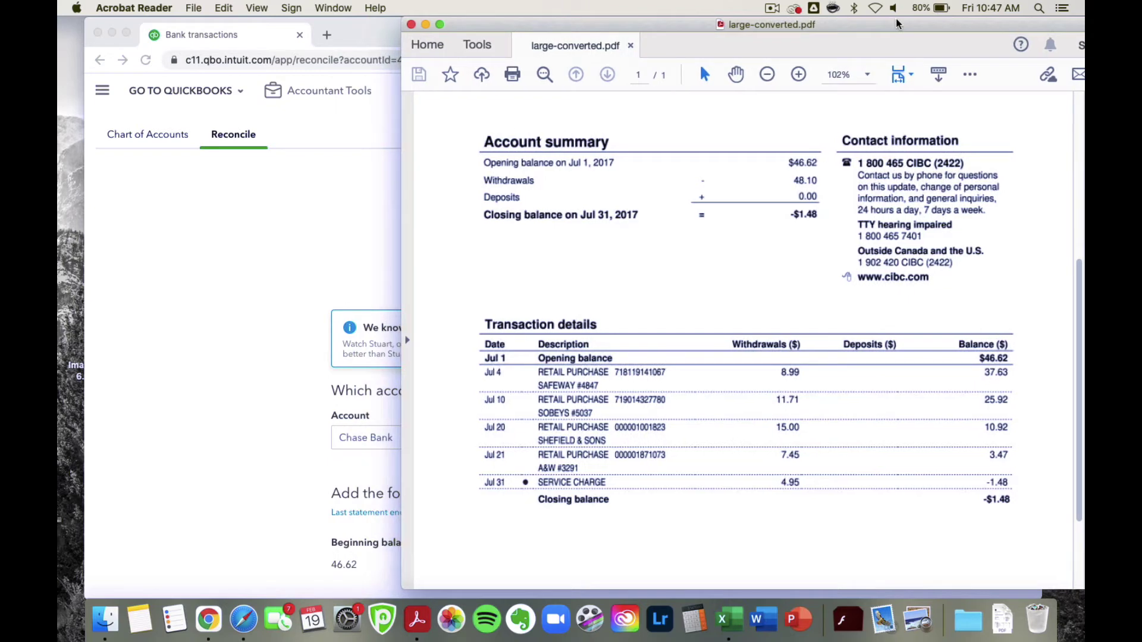
click(971, 78)
click(996, 119)
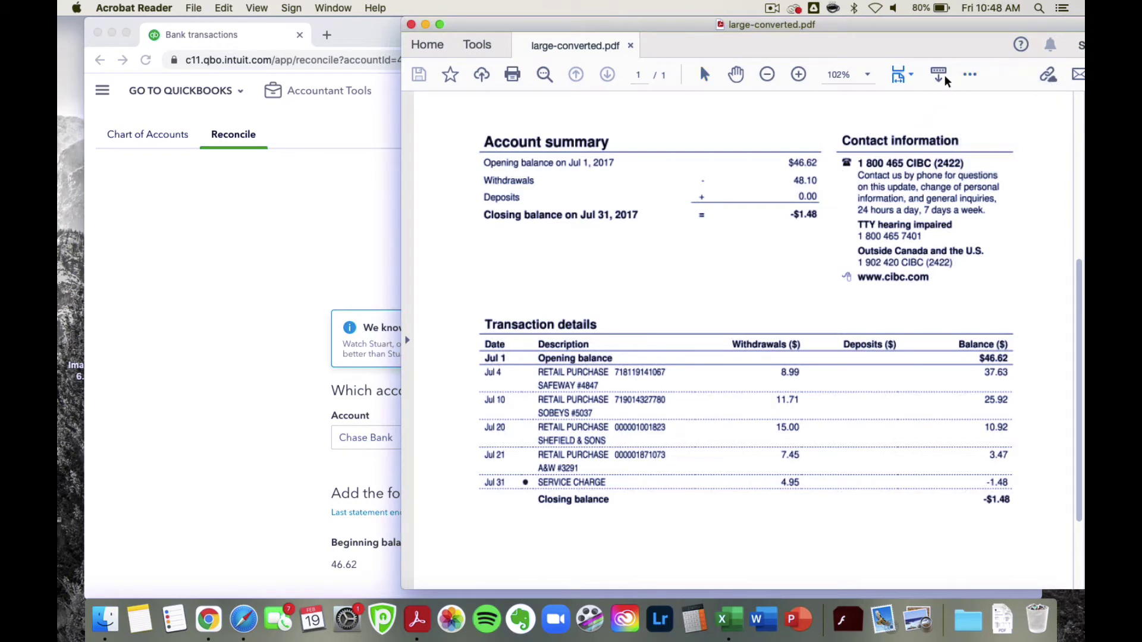
click(968, 76)
click(1005, 119)
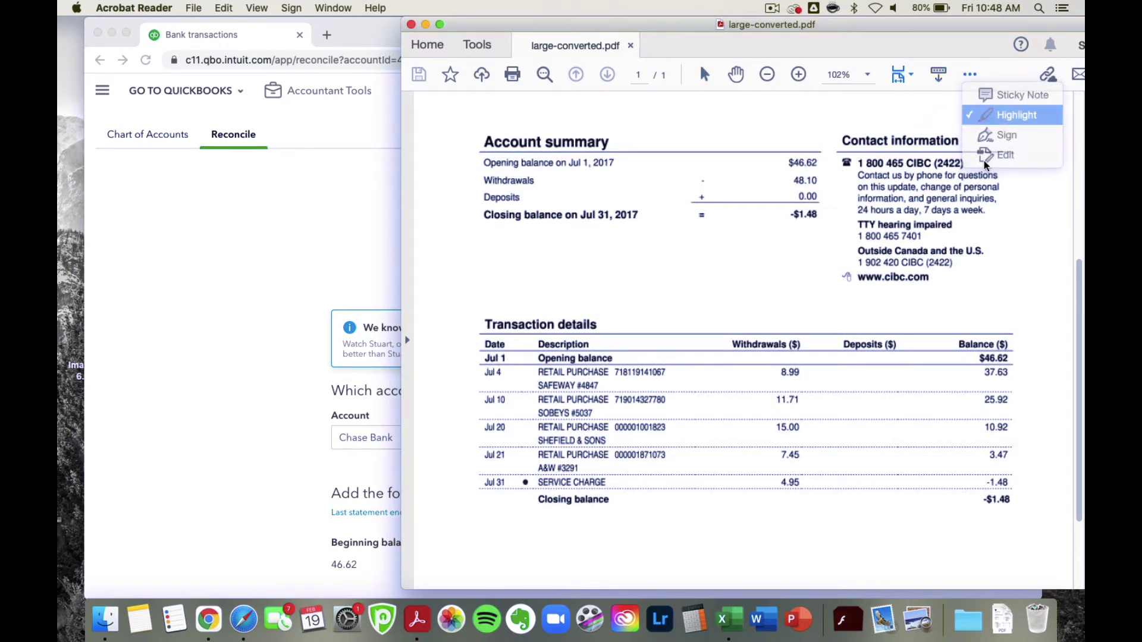
scroll(917, 304, down, 2)
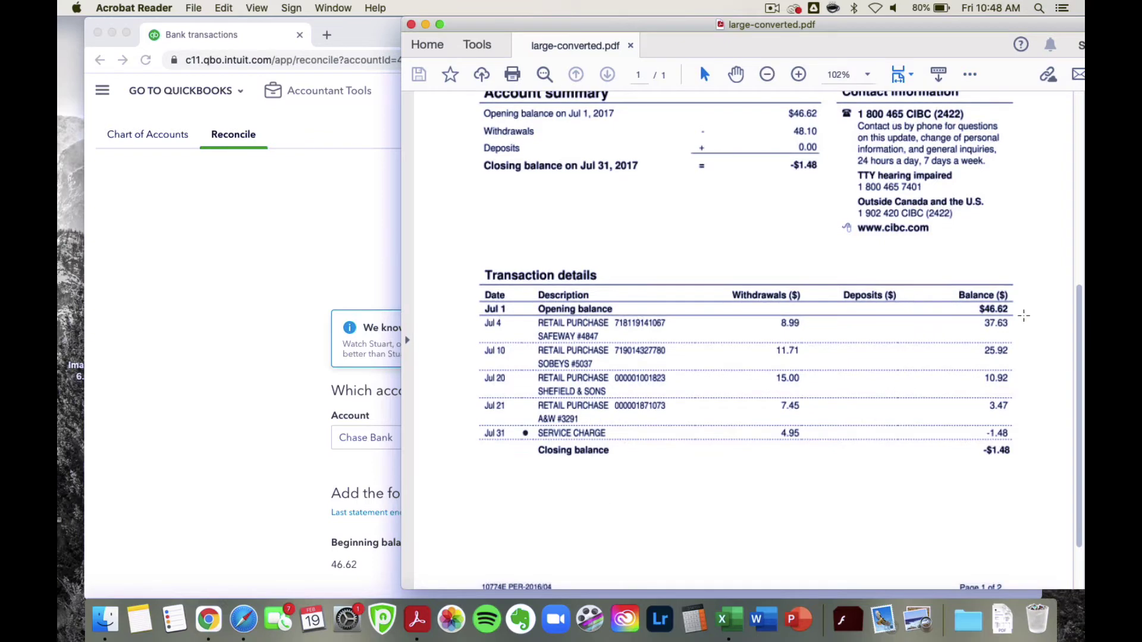
click(970, 74)
click(1003, 115)
- Highlight the word 'general' in the contact information and return to the QuickBooks Reconcile page
scroll(946, 319, down, 2)
scroll(975, 317, up, 2)
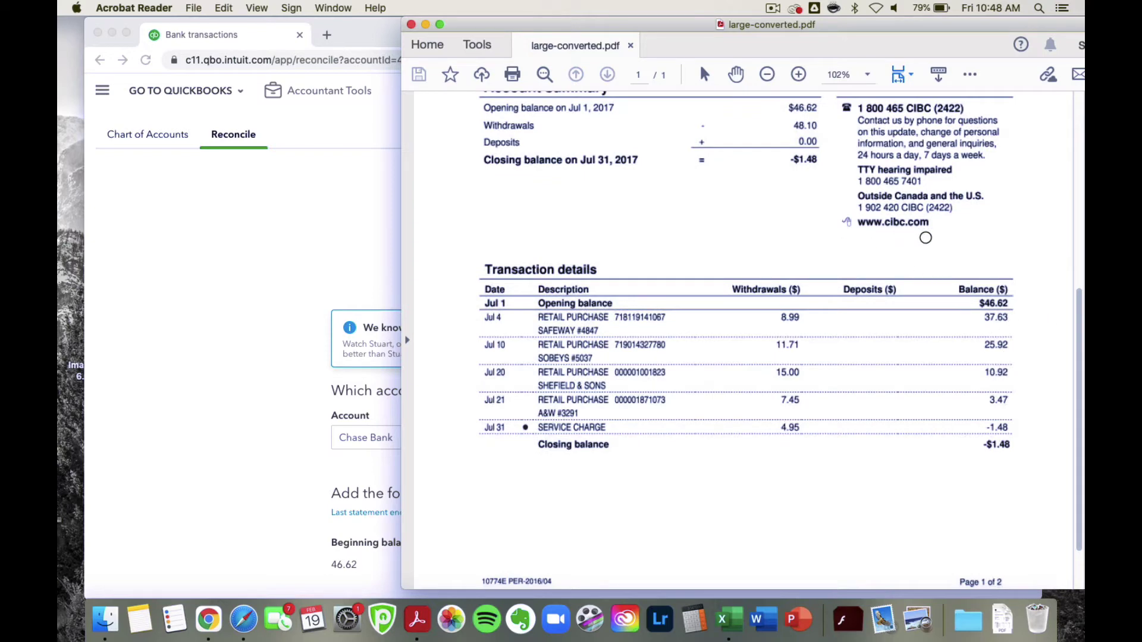
scroll(910, 205, up, 1)
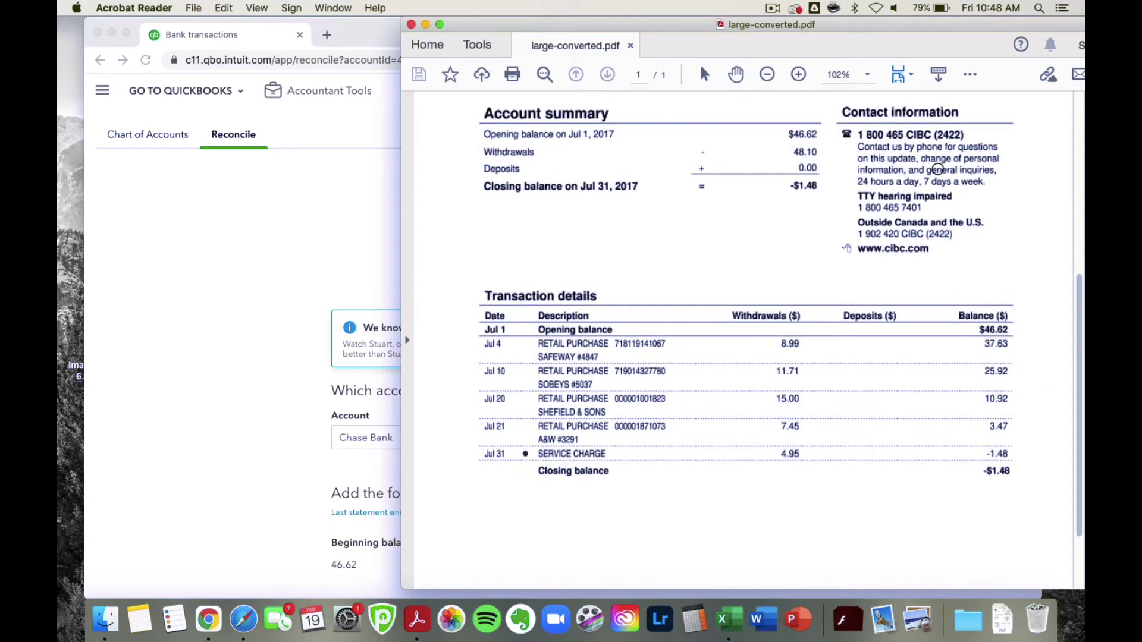
drag(926, 171, 961, 171)
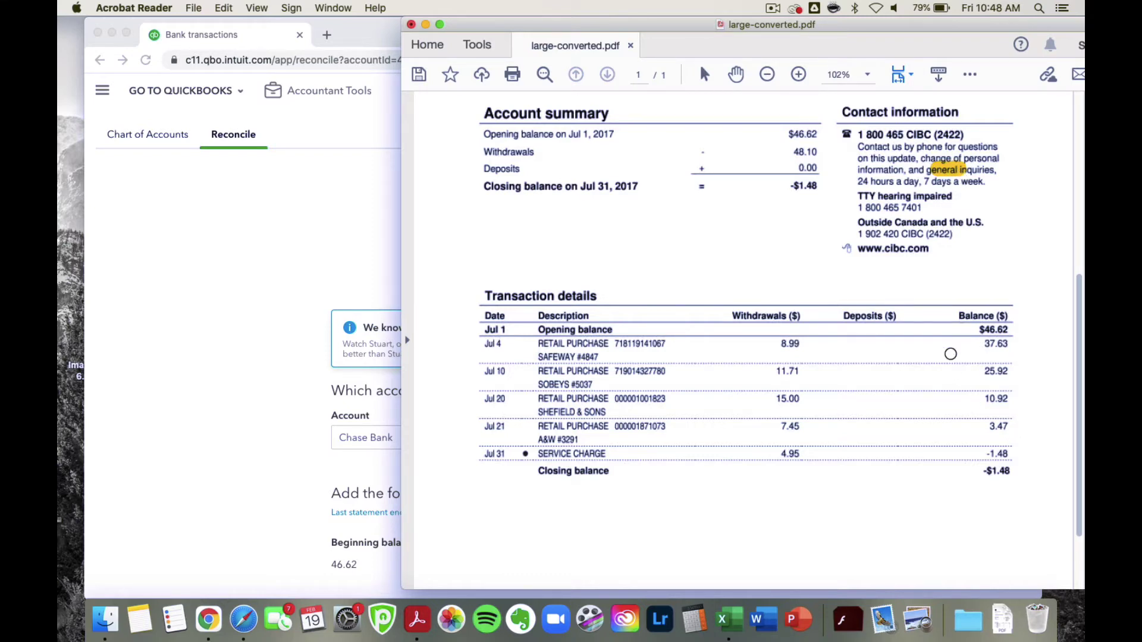
scroll(950, 353, up, 5)
scroll(950, 354, down, 3)
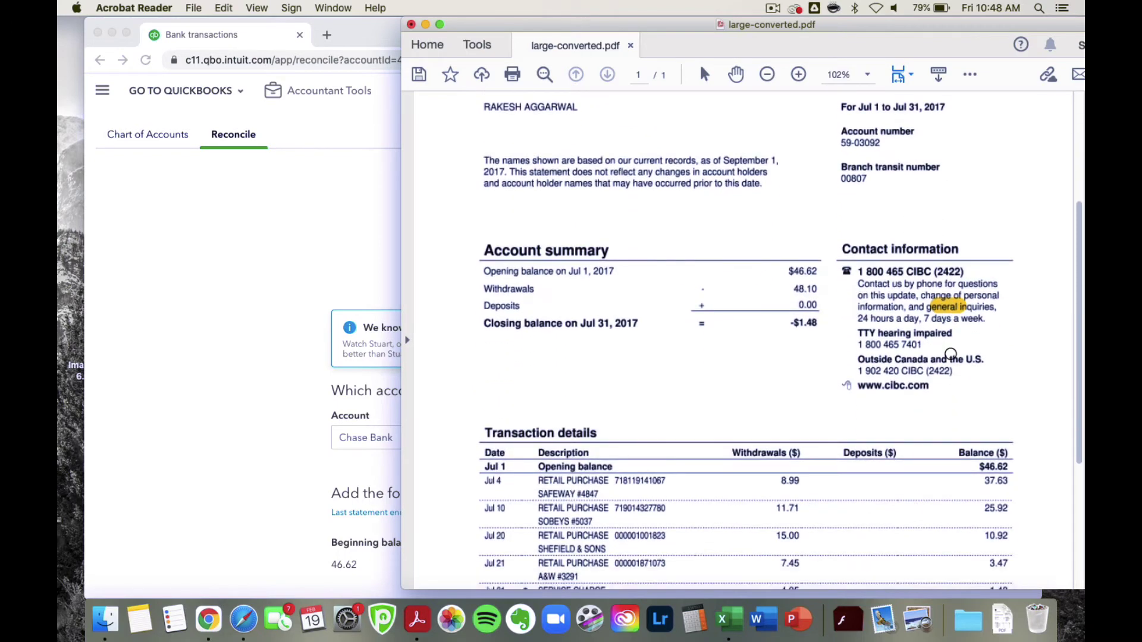
scroll(950, 354, down, 3)
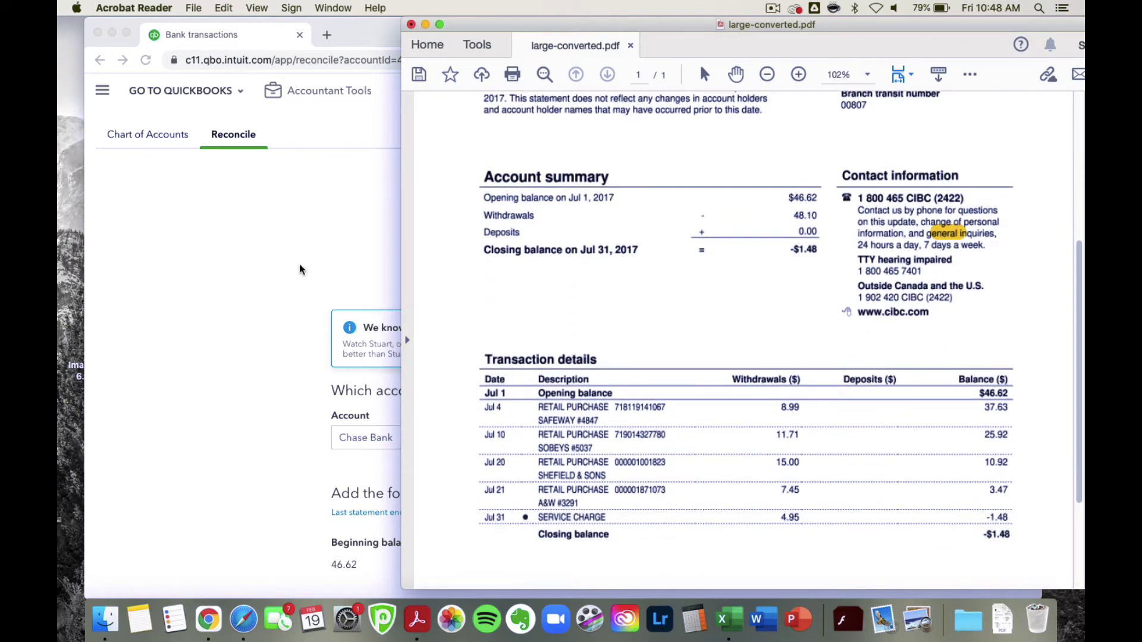
click(266, 258)
scroll(280, 273, down, 3)
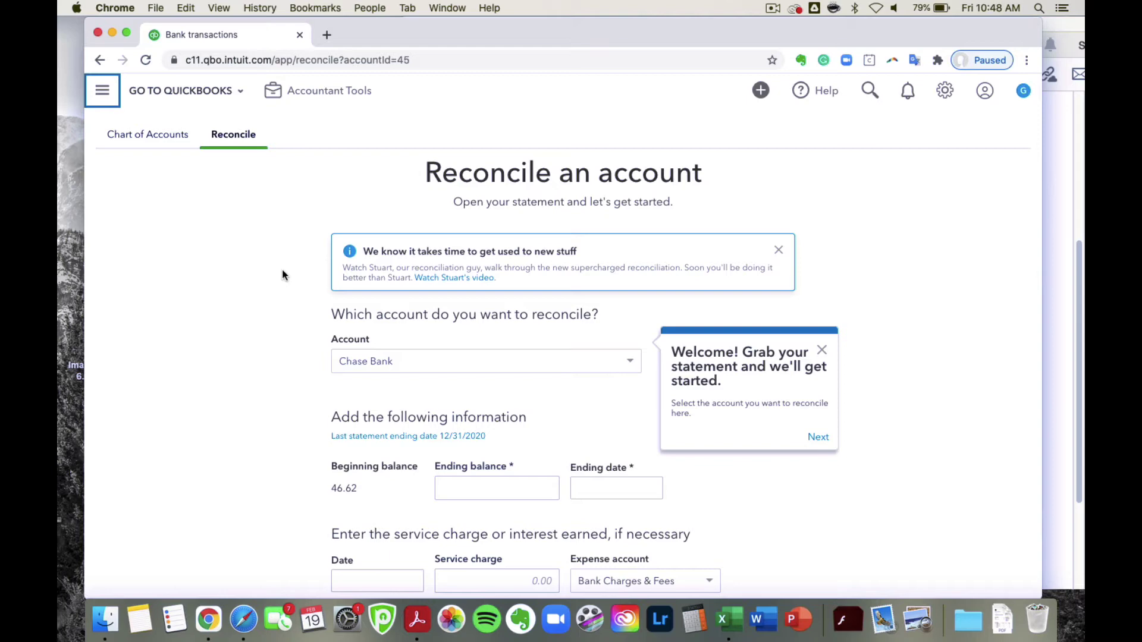
- Close the Welcome tour popup and scroll to the Ending balance fields and Start reconciling button
scroll(282, 271, down, 2)
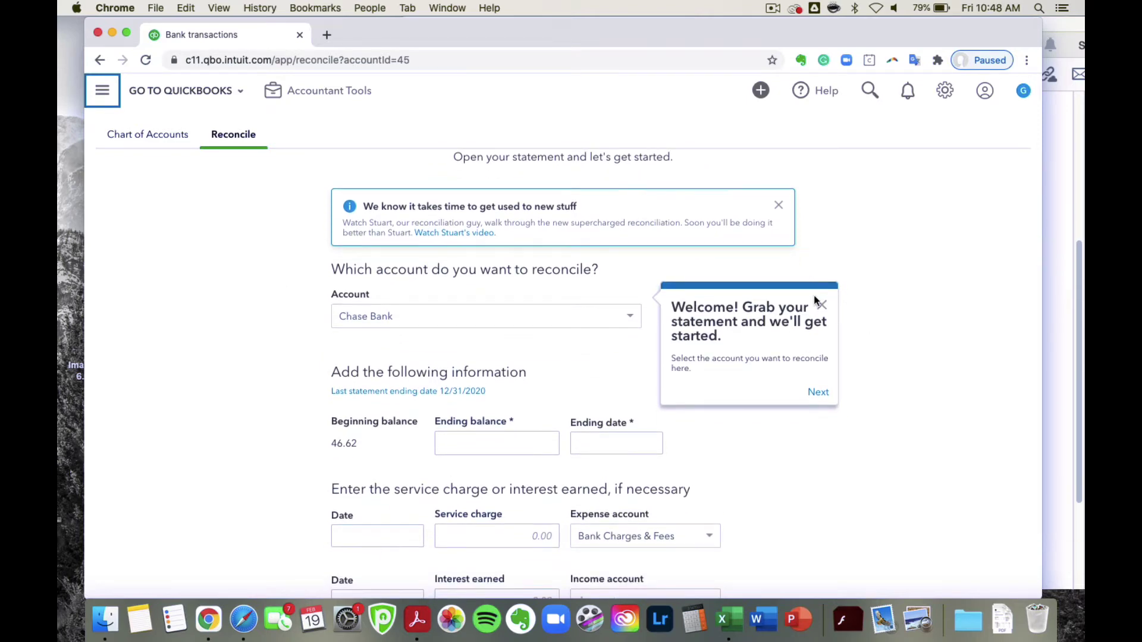
click(821, 304)
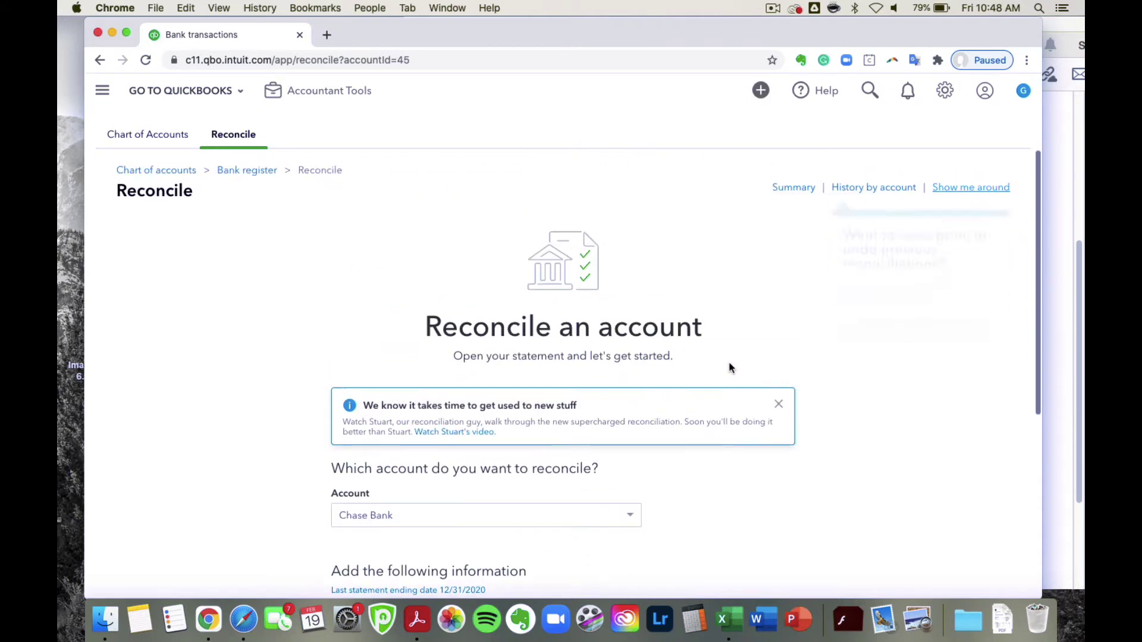
scroll(773, 303, down, 5)
scroll(643, 306, up, 5)
scroll(731, 357, up, 1)
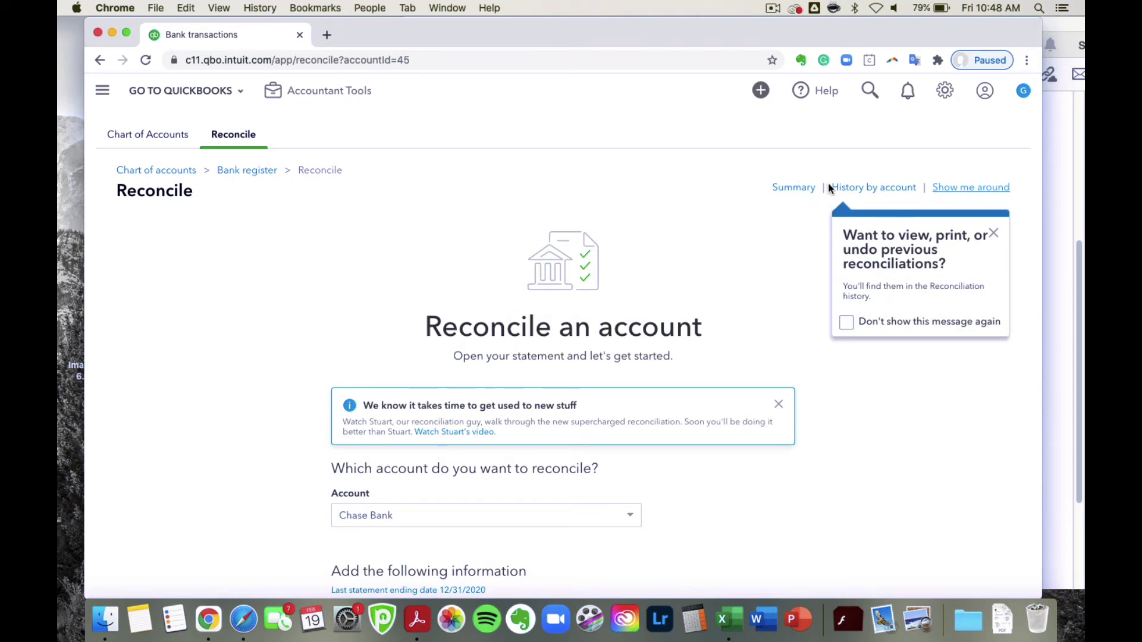
scroll(744, 193, down, 4)
scroll(745, 194, down, 2)
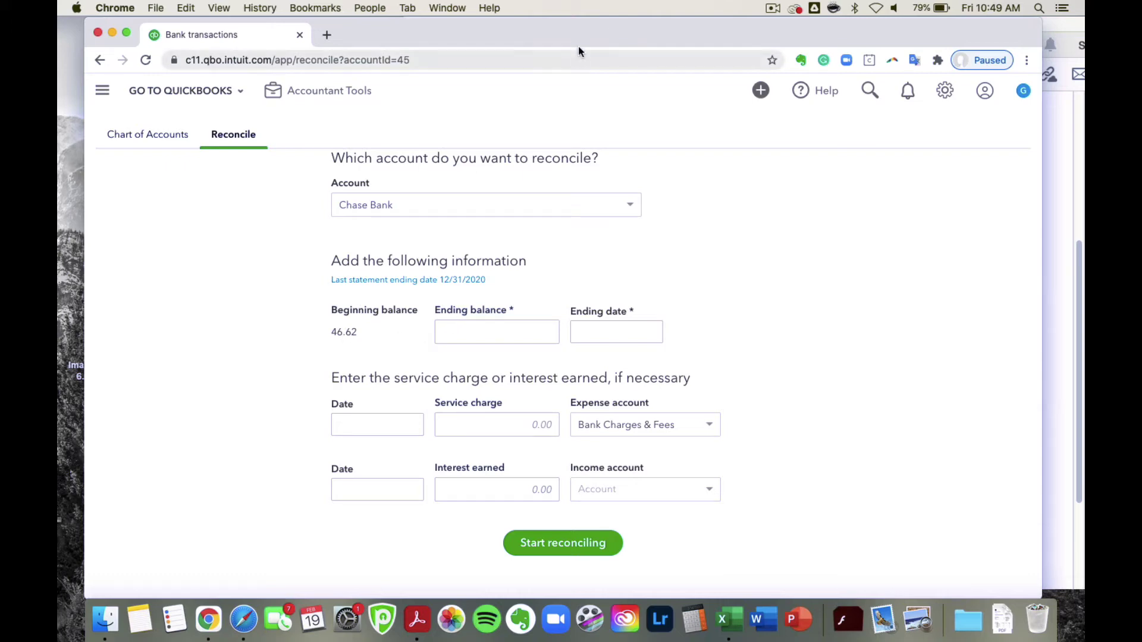
- Arrange the browser and bank statement PDF side by side
drag(577, 38, 554, 34)
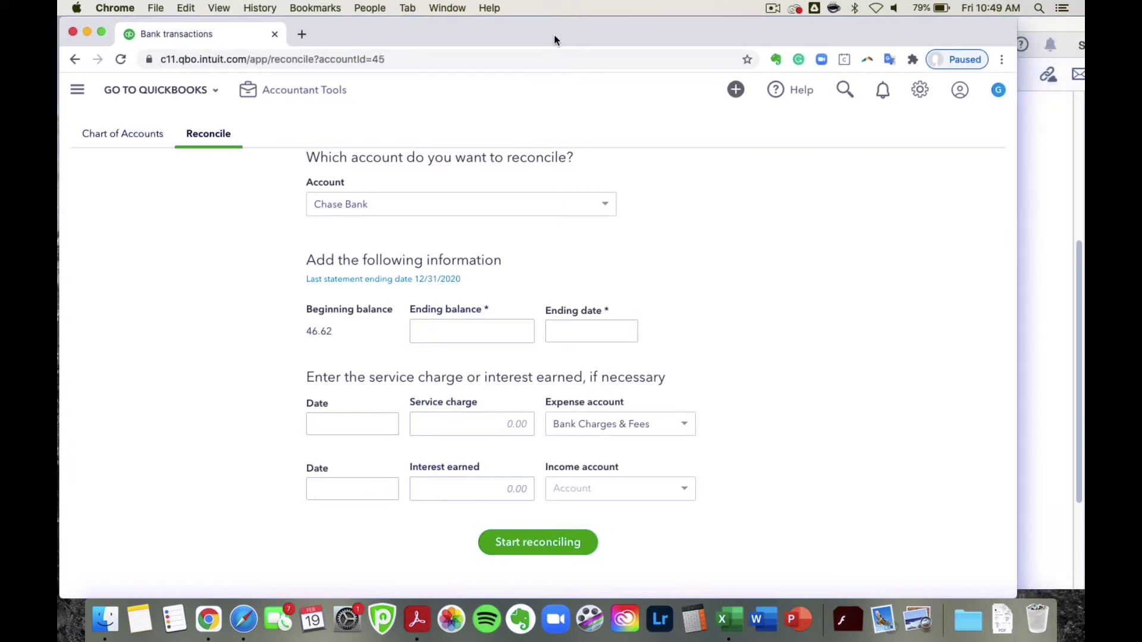
click(1020, 222)
click(243, 261)
drag(1018, 256, 897, 266)
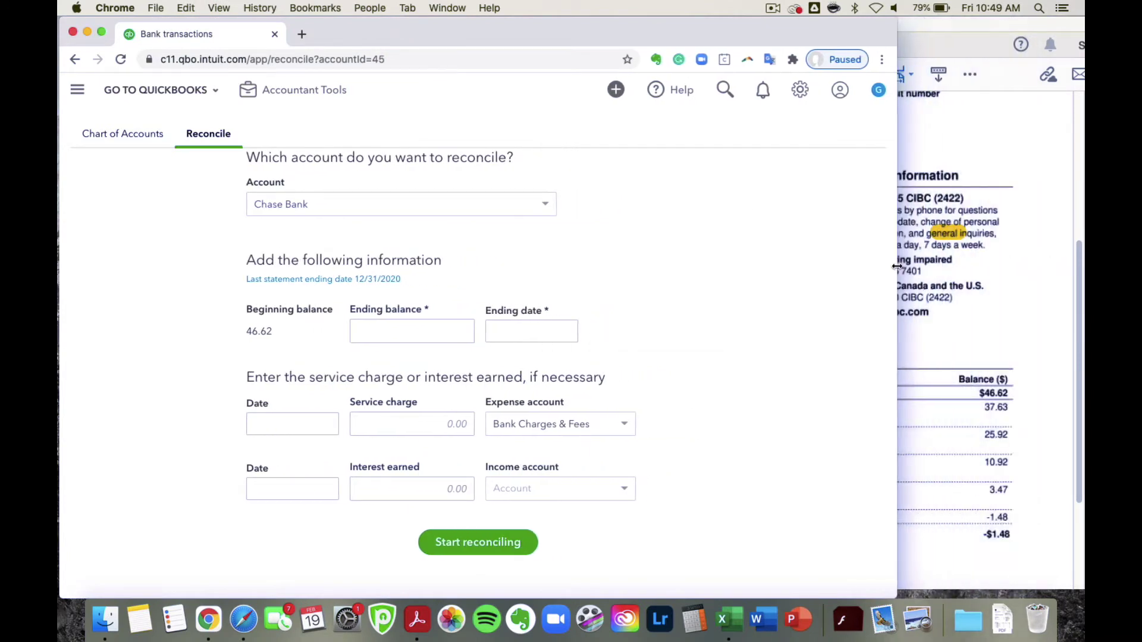
click(991, 329)
scroll(783, 234, up, 2)
scroll(662, 273, down, 2)
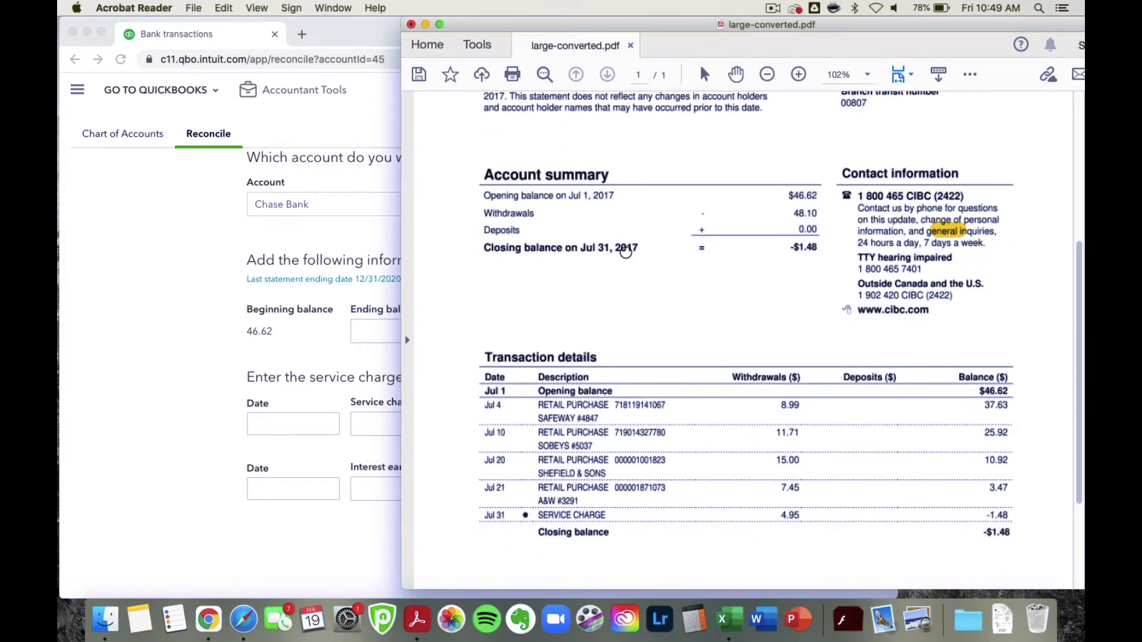
scroll(664, 266, down, 1)
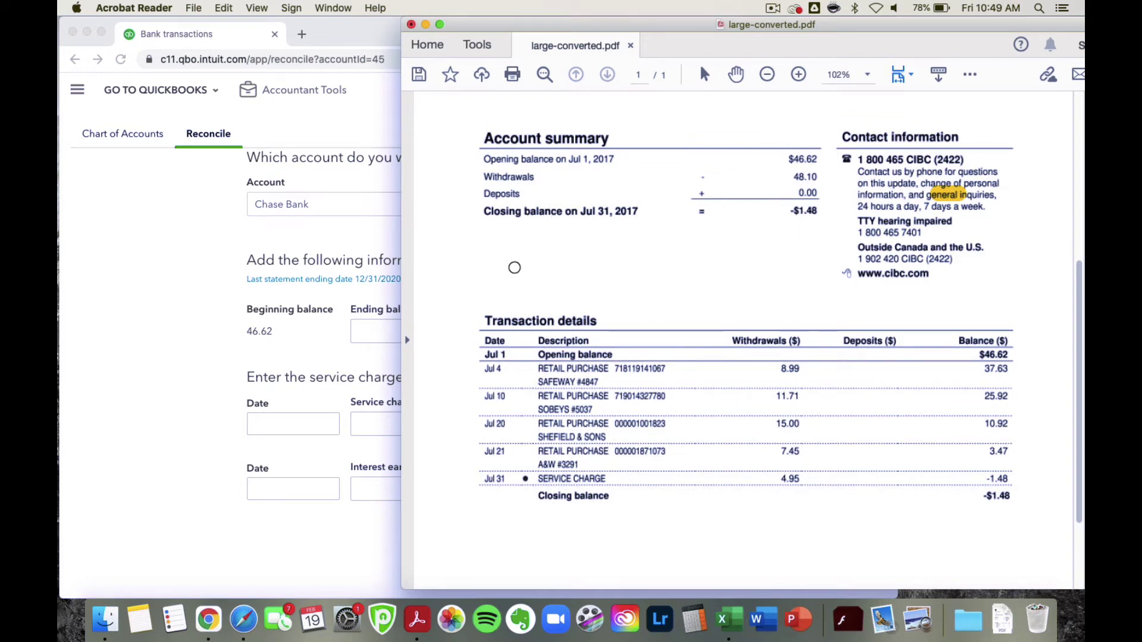
- Enter -1.48 as the statement's ending balance and dismiss the reconciliation history tip
click(159, 299)
click(427, 334)
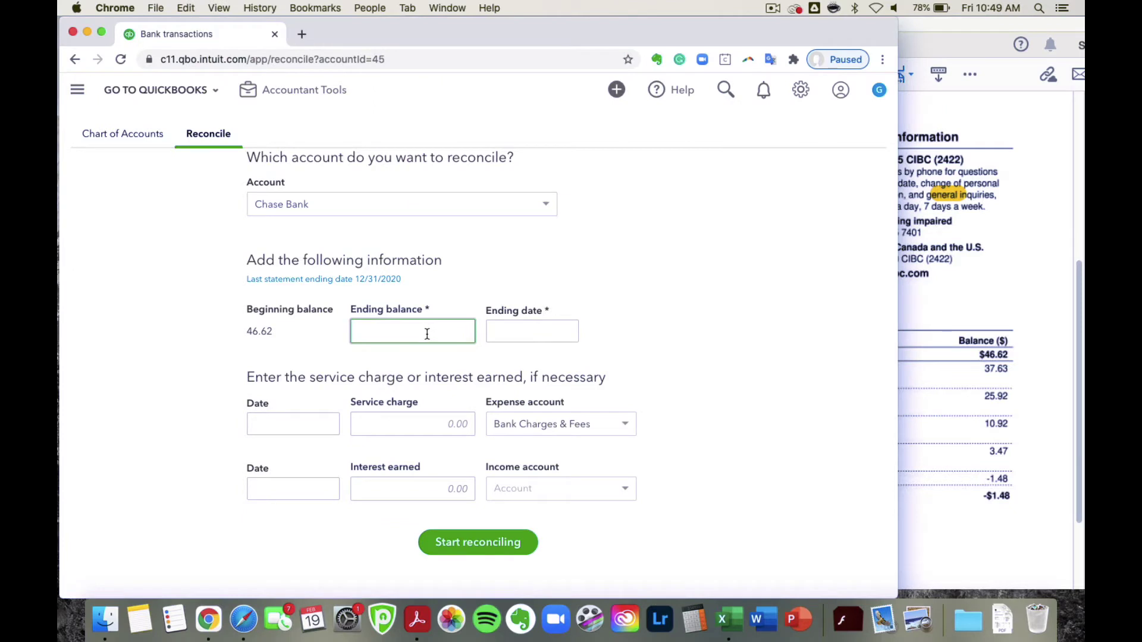
text(-1.48)
click(574, 320)
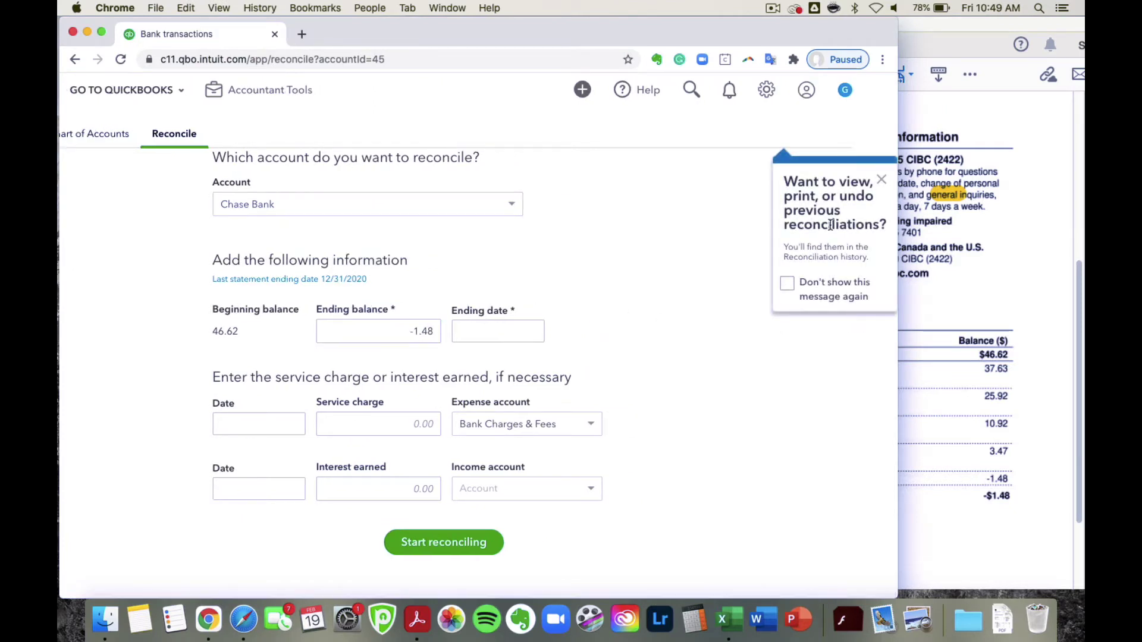
click(881, 179)
- Set the ending date to 01/31/2021 via the calendar
click(946, 268)
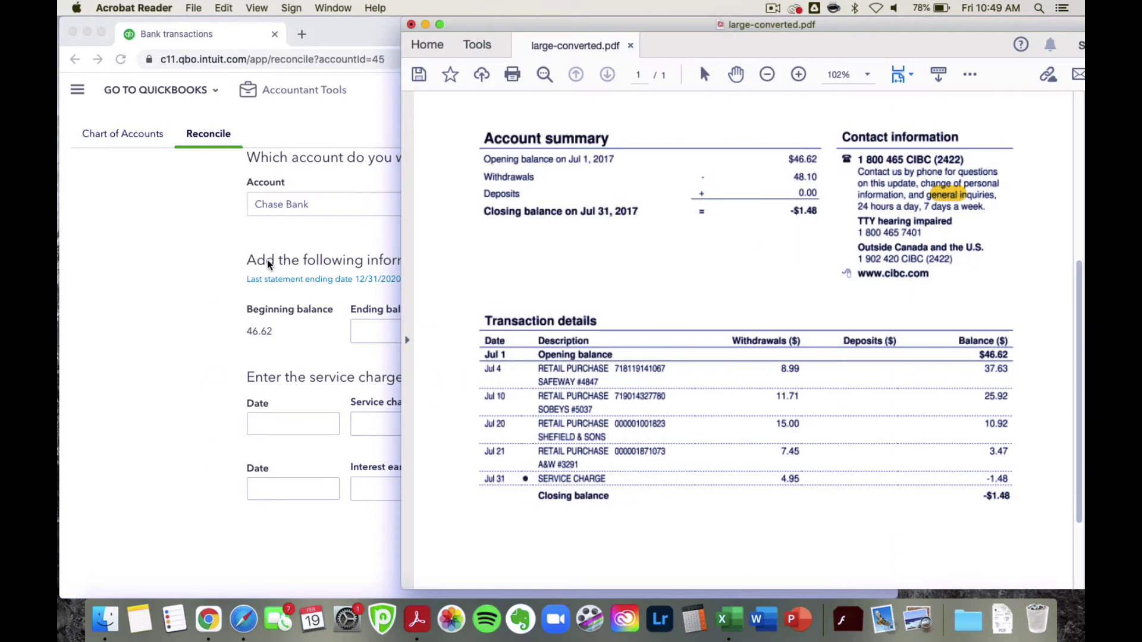
click(205, 304)
click(518, 324)
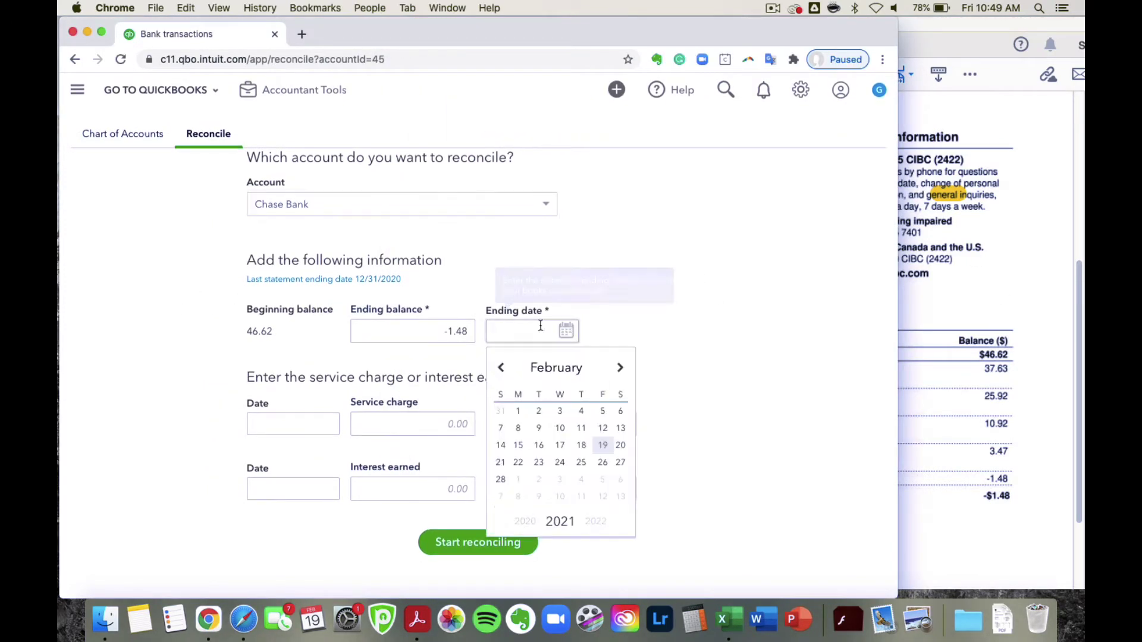
click(500, 367)
click(500, 496)
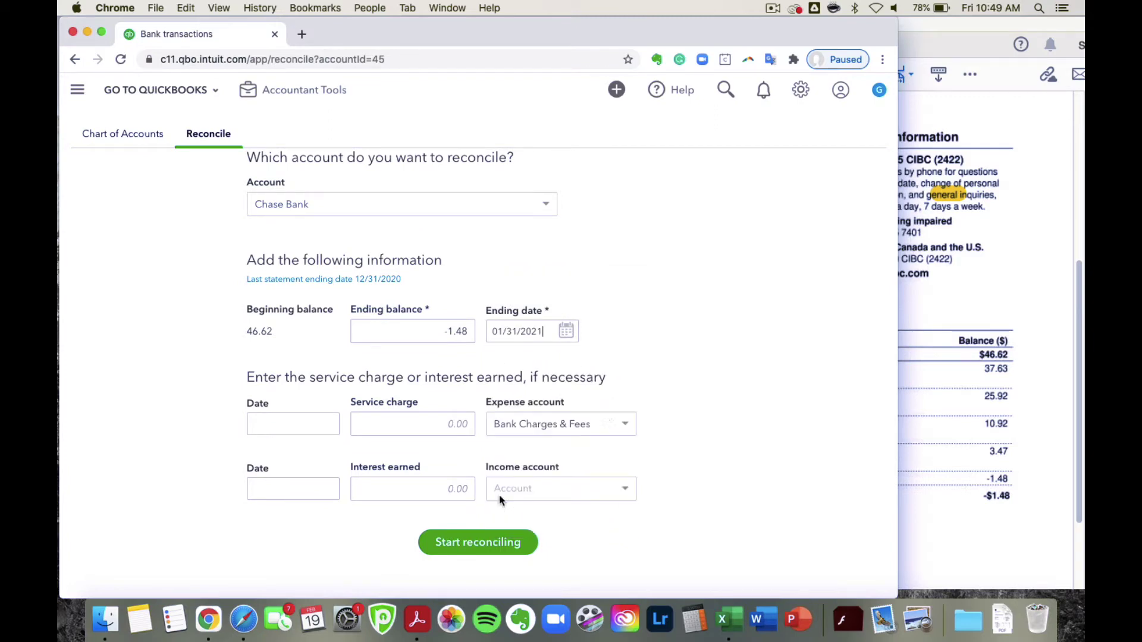
- Check the statement PDF for the service charge before filling the service charge date
click(427, 423)
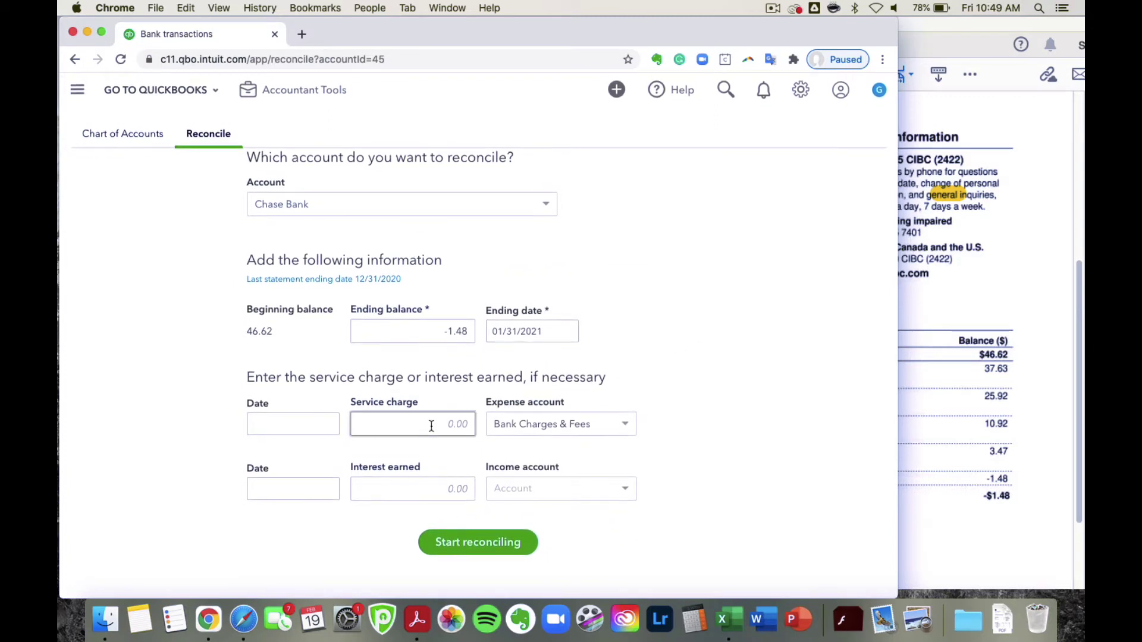
click(293, 422)
click(436, 430)
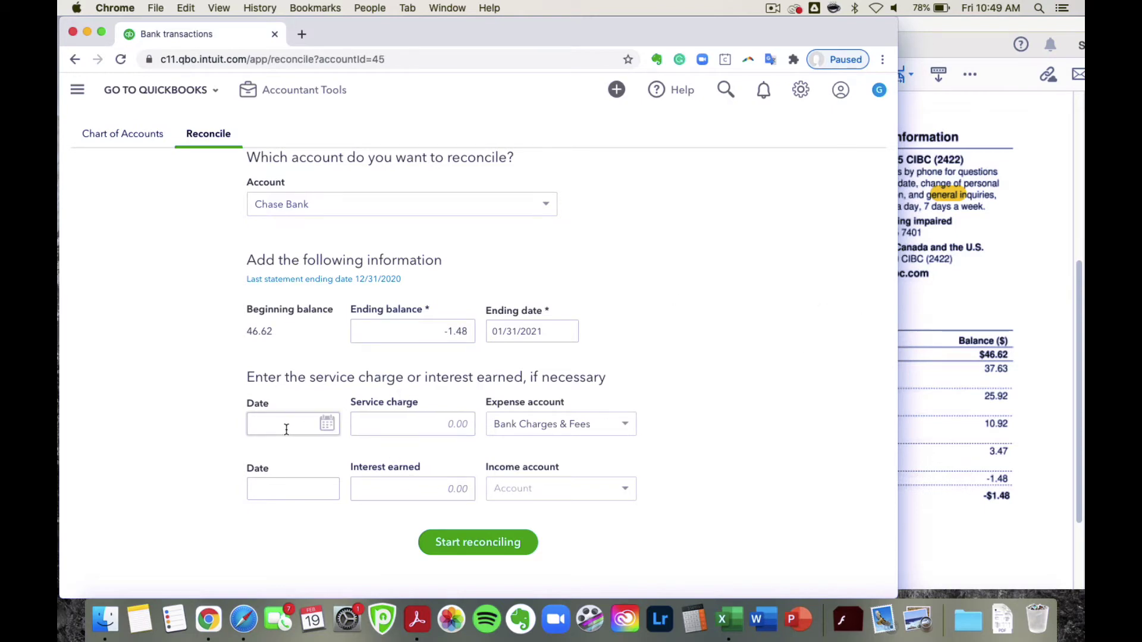
click(983, 280)
scroll(647, 241, down, 2)
click(285, 423)
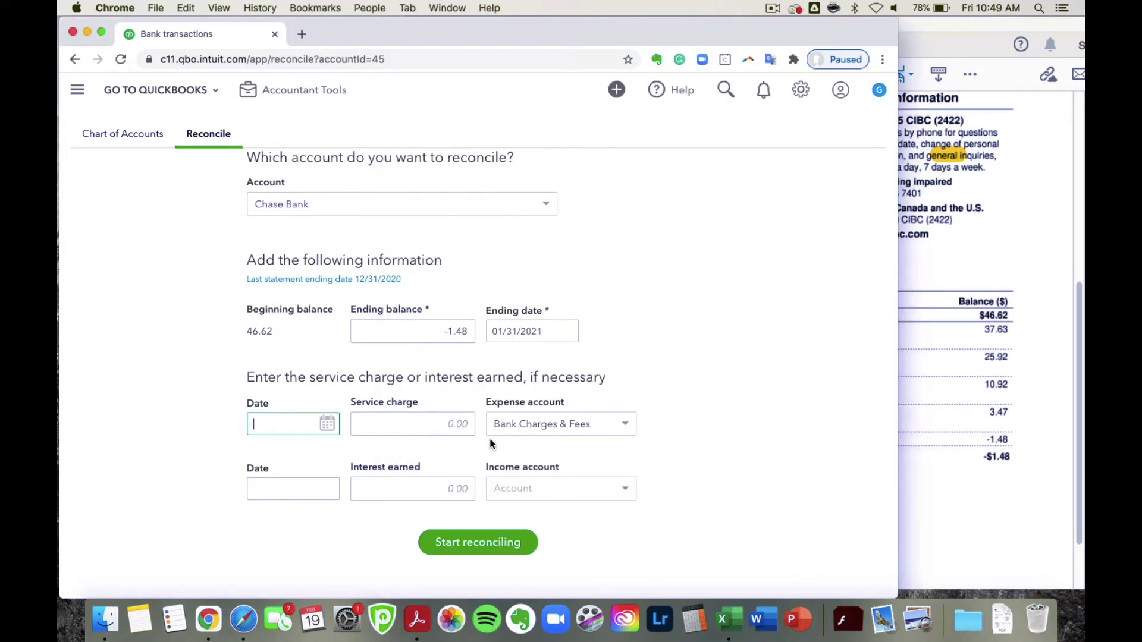
- Set the service charge date to 01/31/2021
click(327, 424)
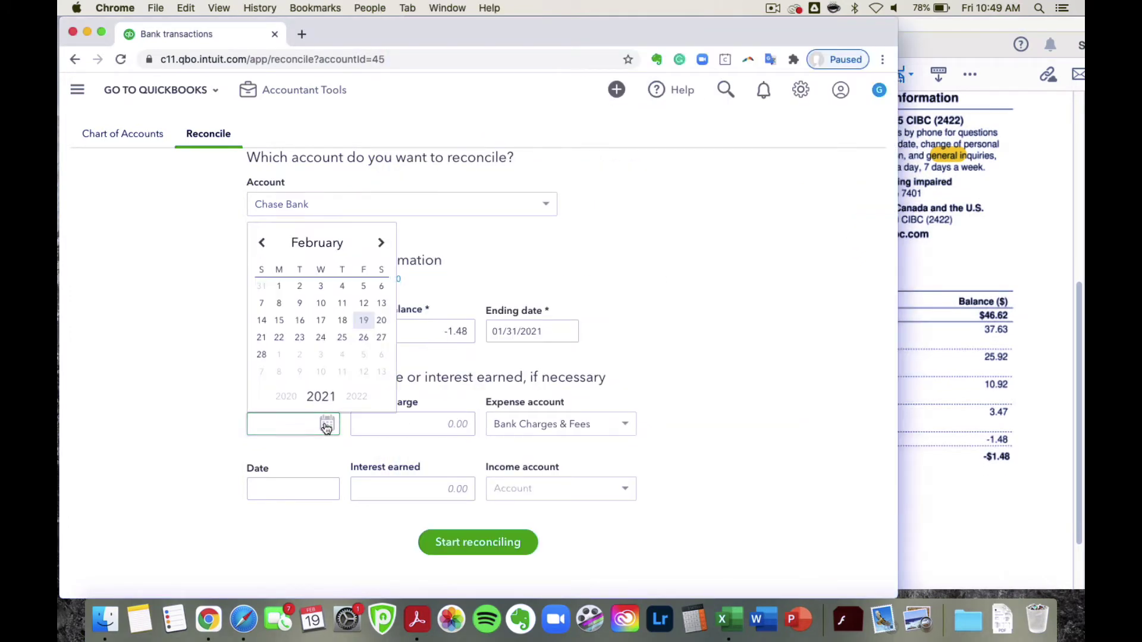
click(261, 242)
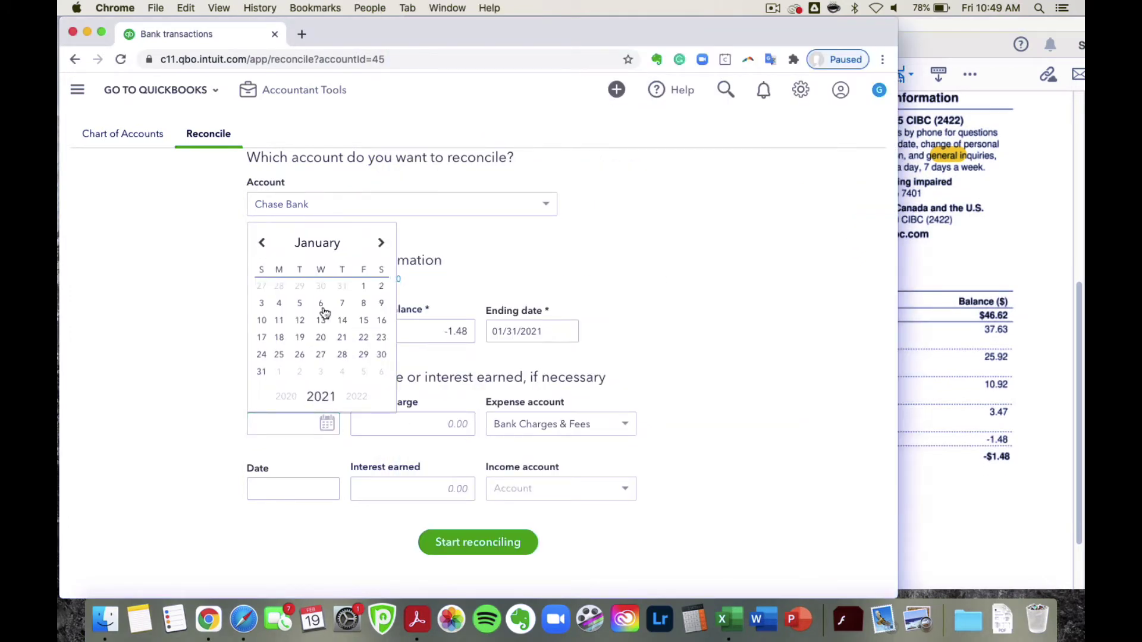
click(261, 373)
click(973, 300)
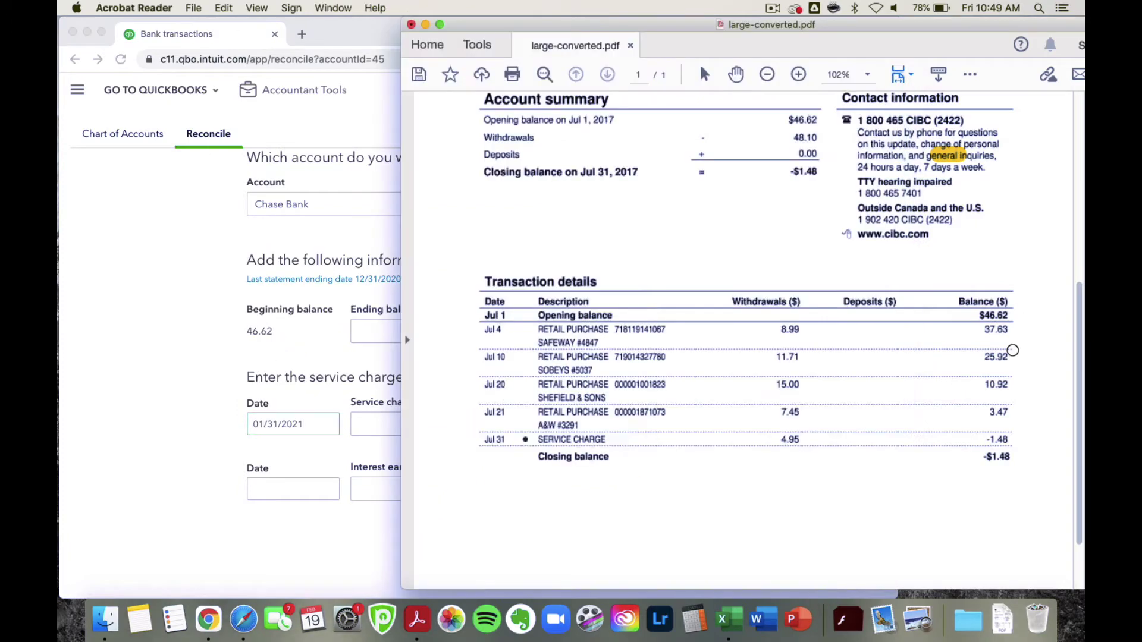
click(153, 372)
- Replace the service charge with 4.95 and keep Bank Charges & Fees as its account
click(397, 429)
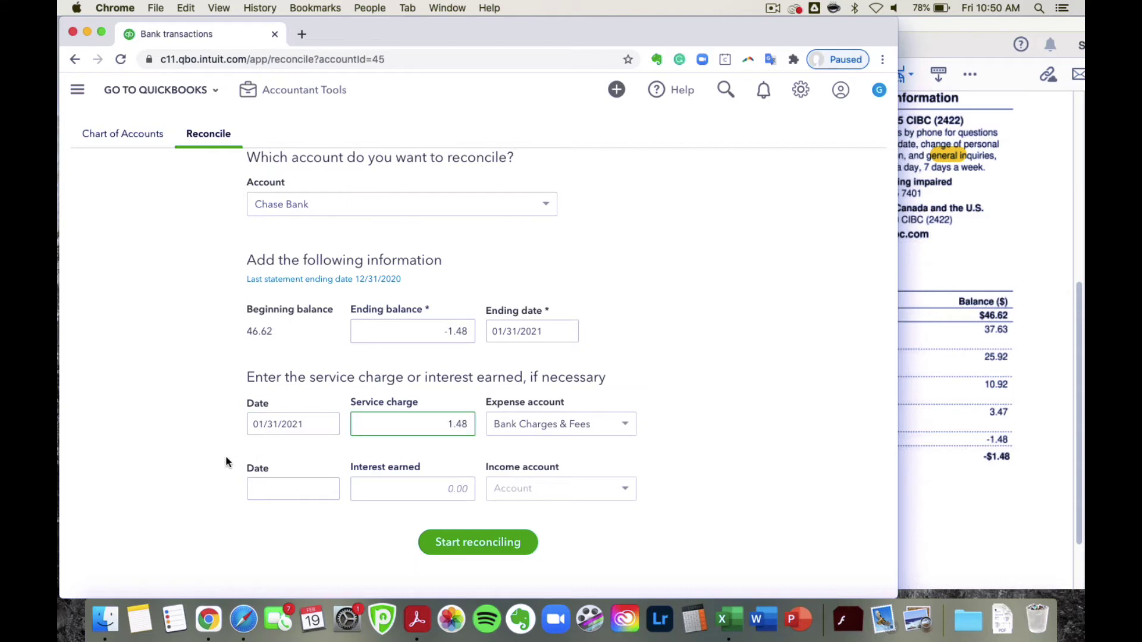
click(1011, 437)
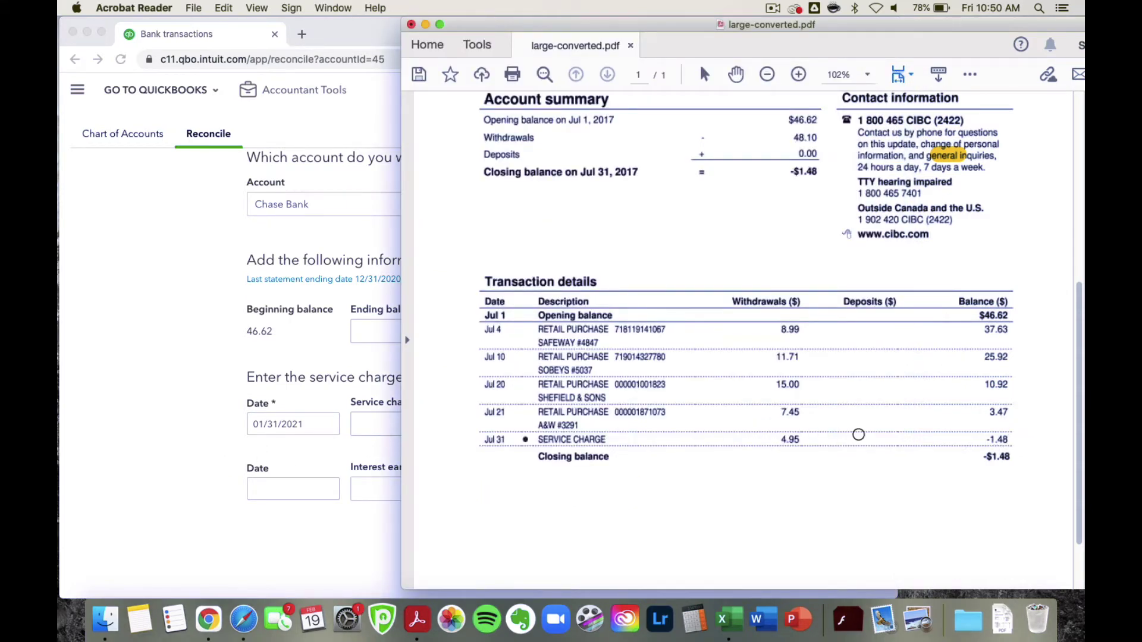
click(190, 369)
double_click(432, 429)
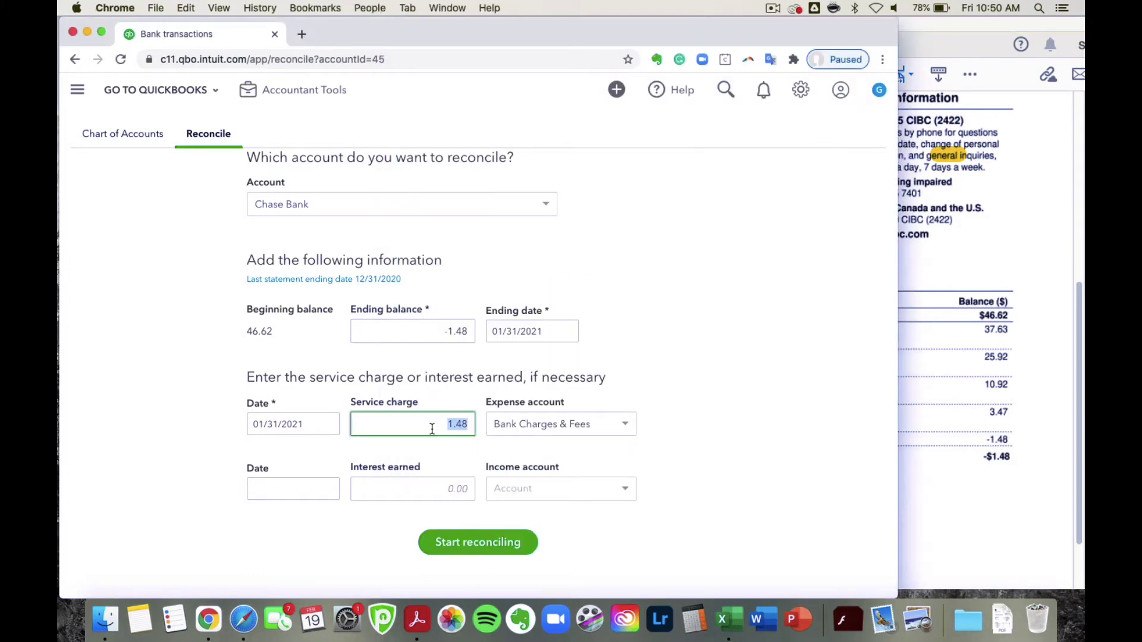
text(4.95)
click(595, 427)
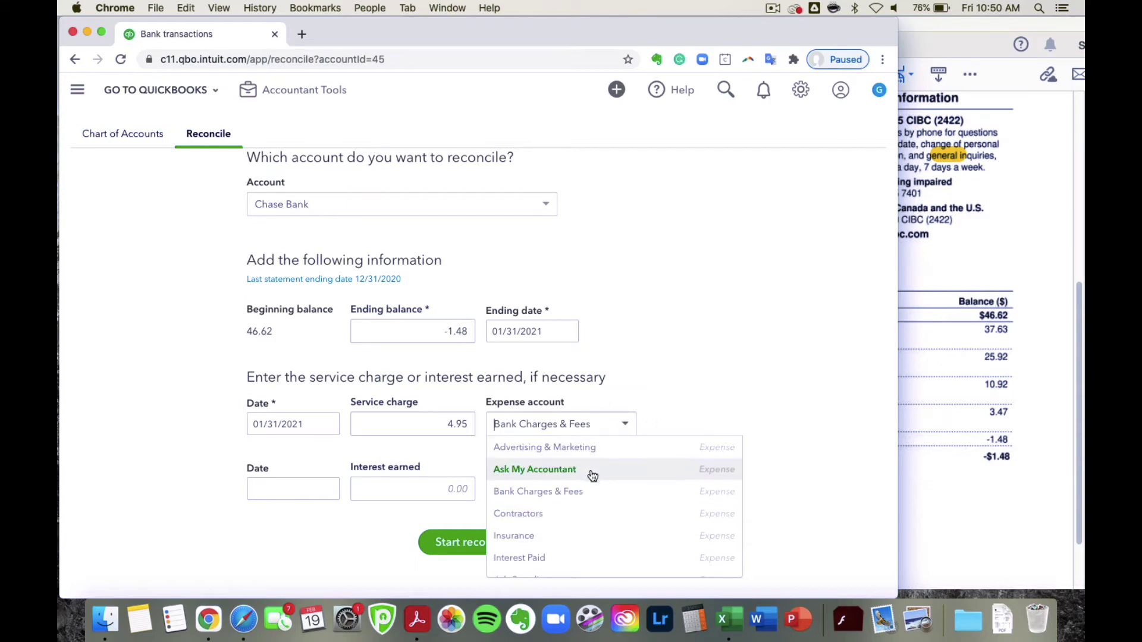
click(587, 496)
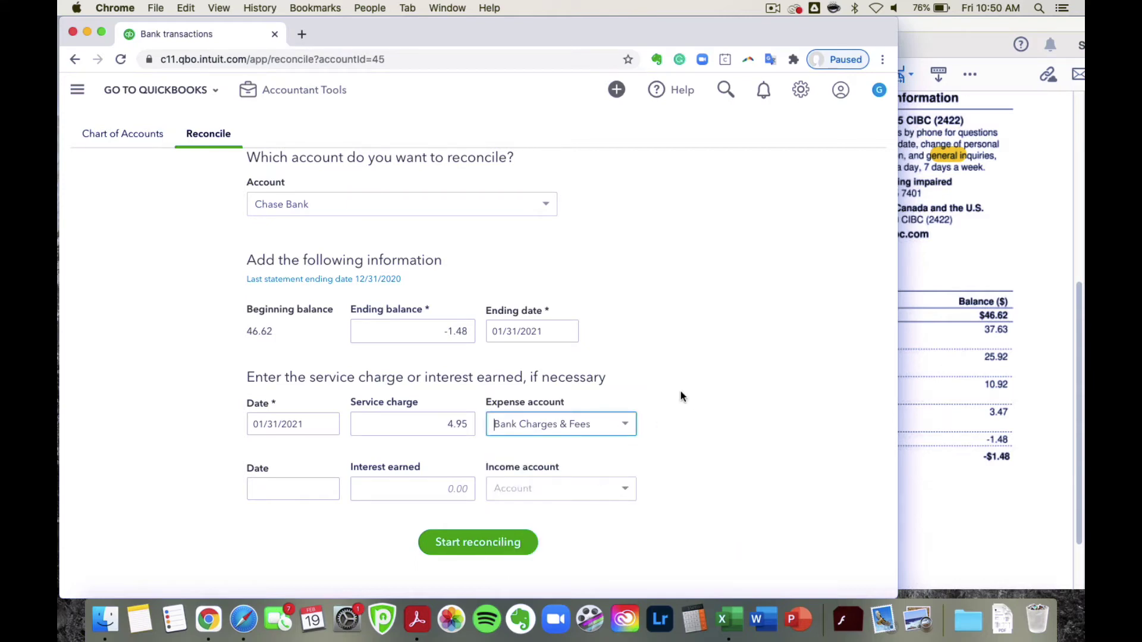
click(355, 497)
- Start reconciling Chase Bank, review the -$43.15 difference, and close the two tip popups
click(457, 543)
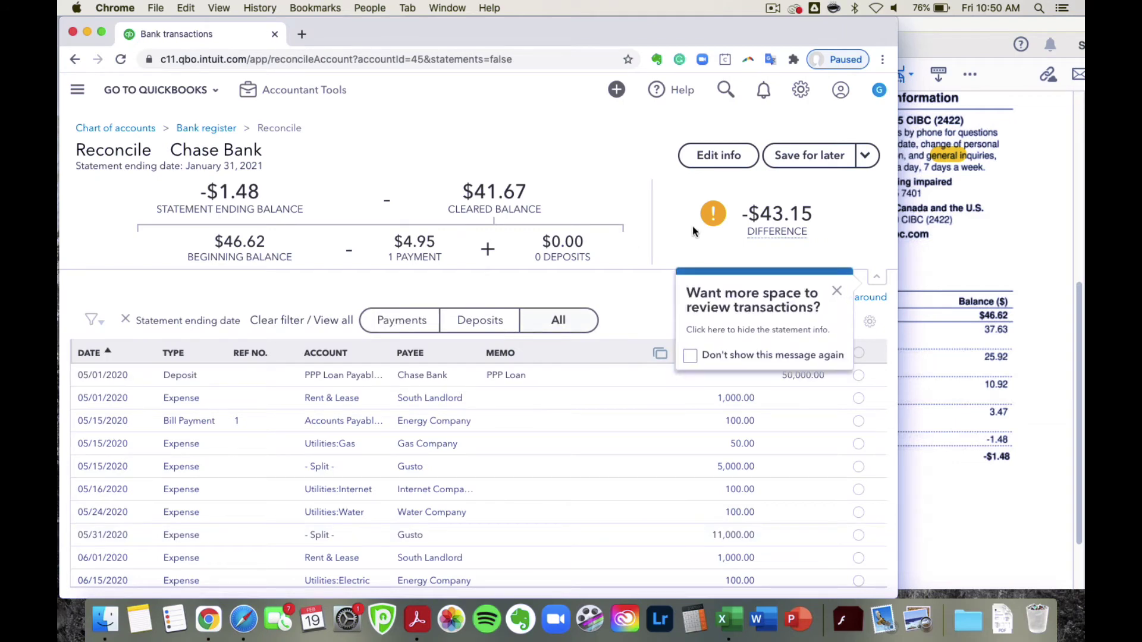
mouse_move(758, 203)
scroll(584, 448, down, 10)
scroll(579, 448, up, 10)
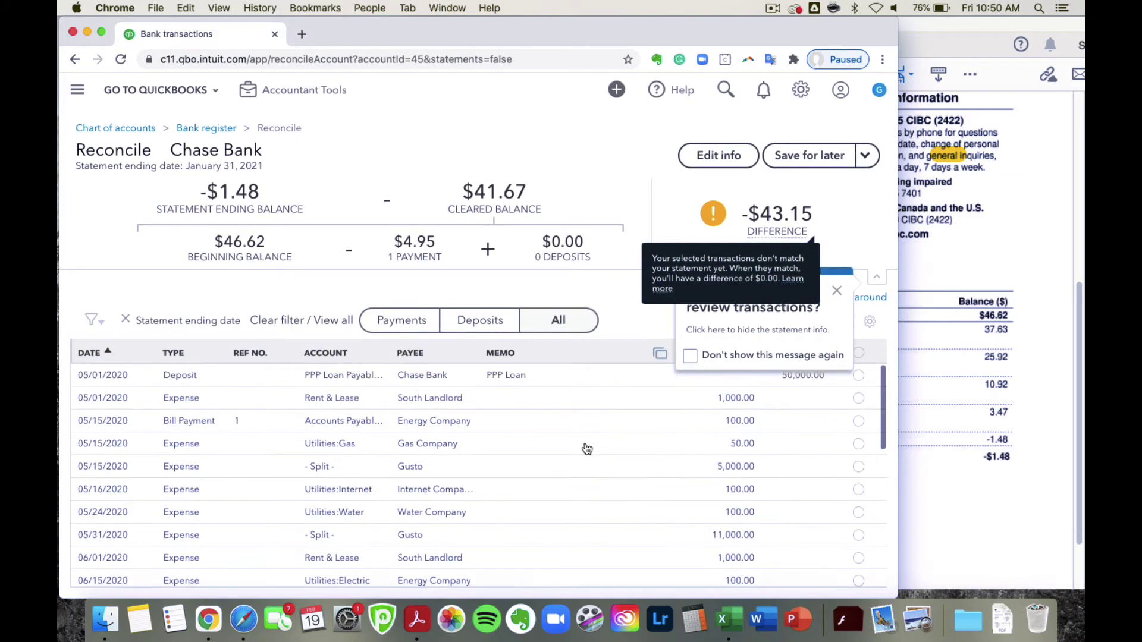
scroll(460, 446, down, 2)
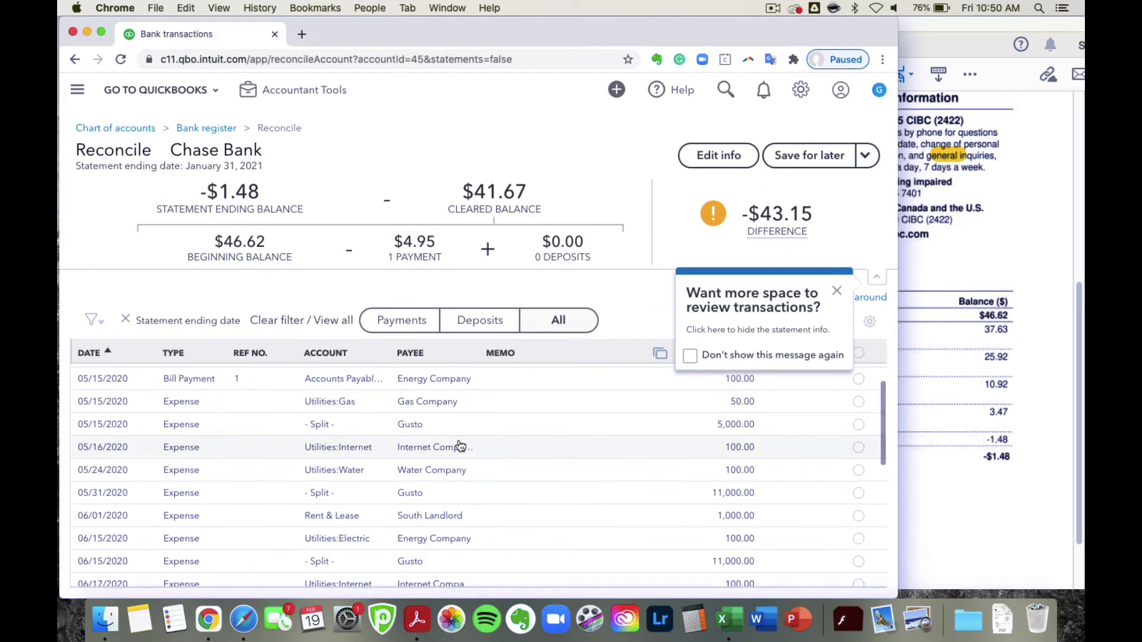
click(836, 292)
click(825, 340)
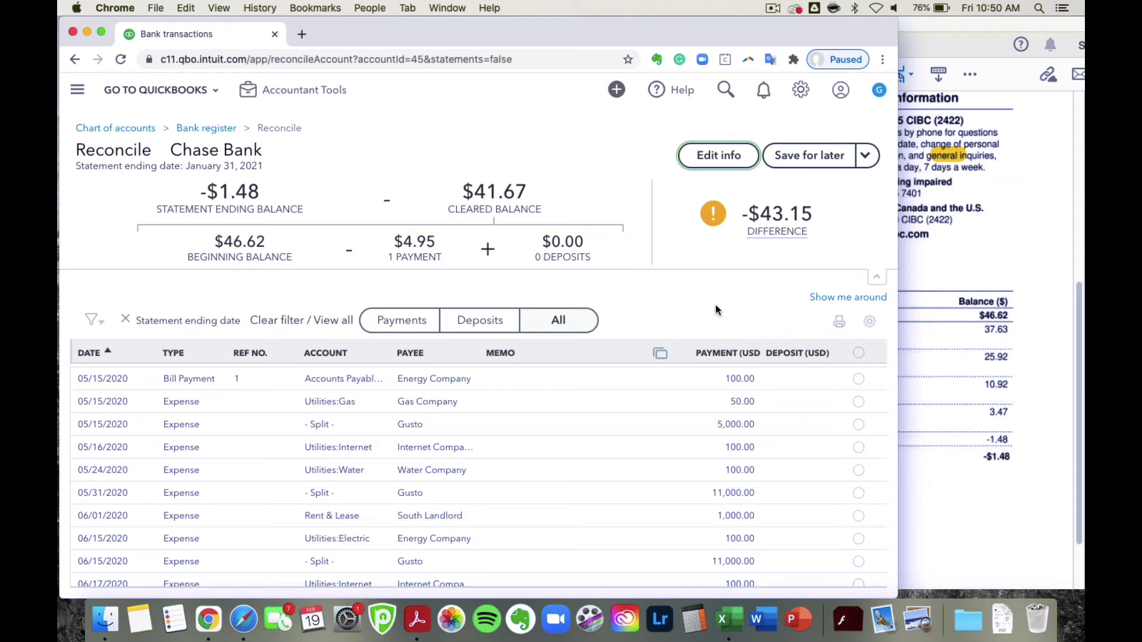
scroll(659, 393, up, 2)
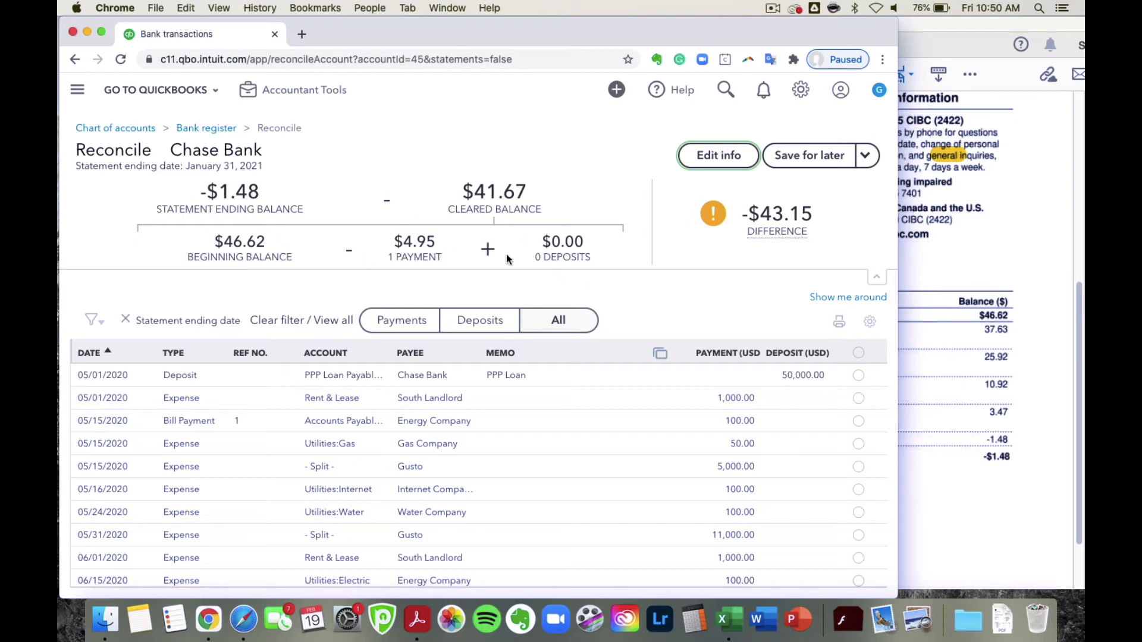
mouse_move(773, 223)
click(718, 155)
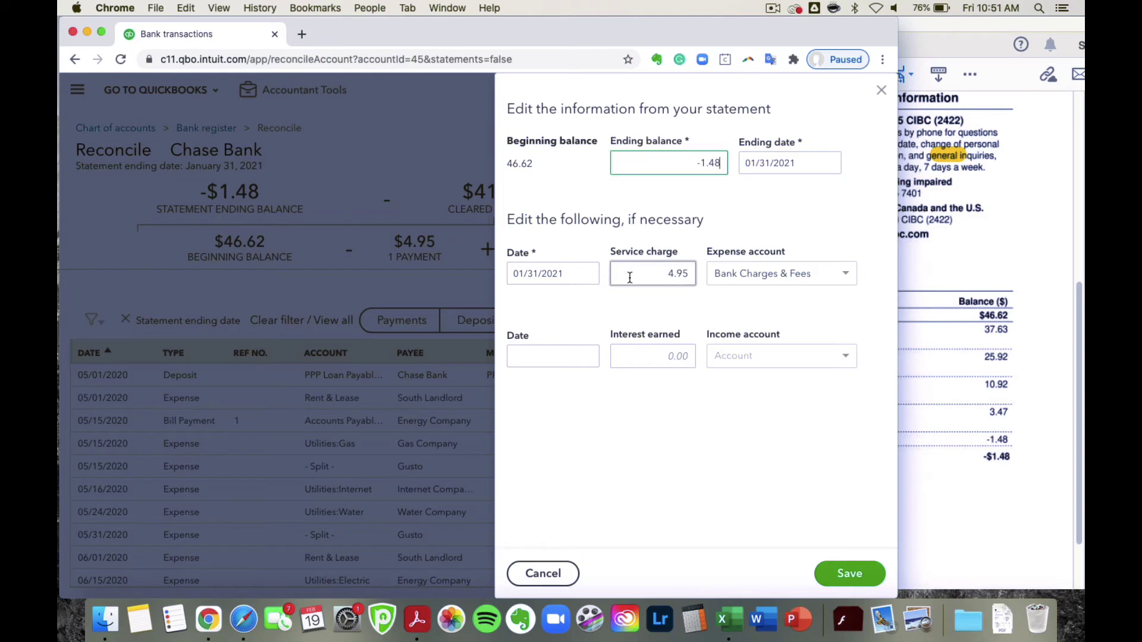
click(881, 91)
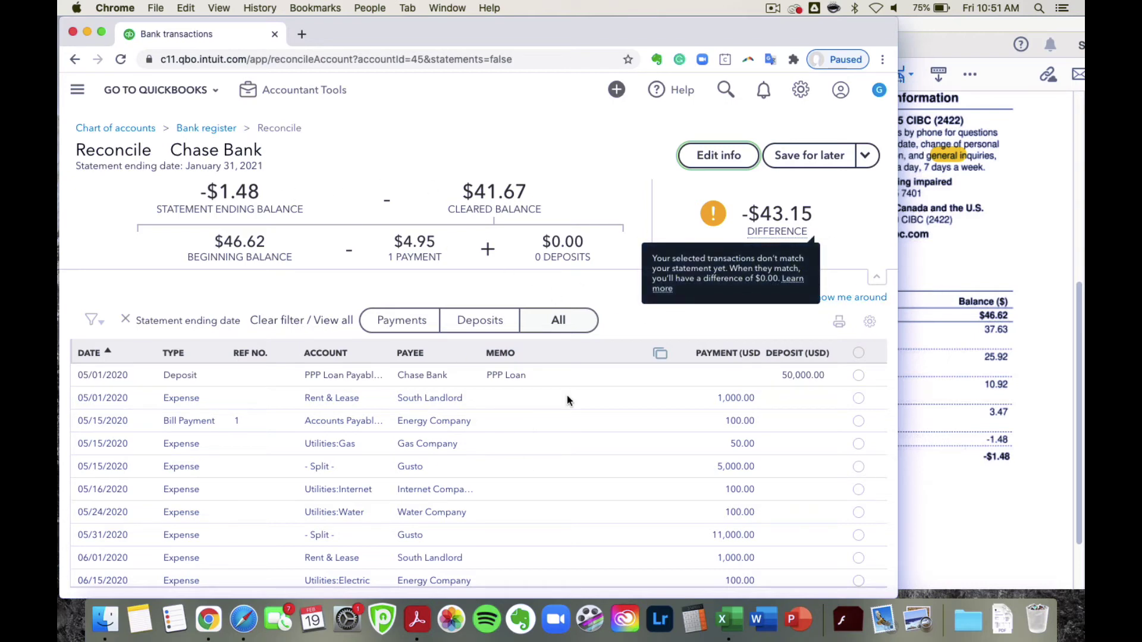
- Collapse the balance summary and switch the transaction list from Compact to Regular density
click(877, 279)
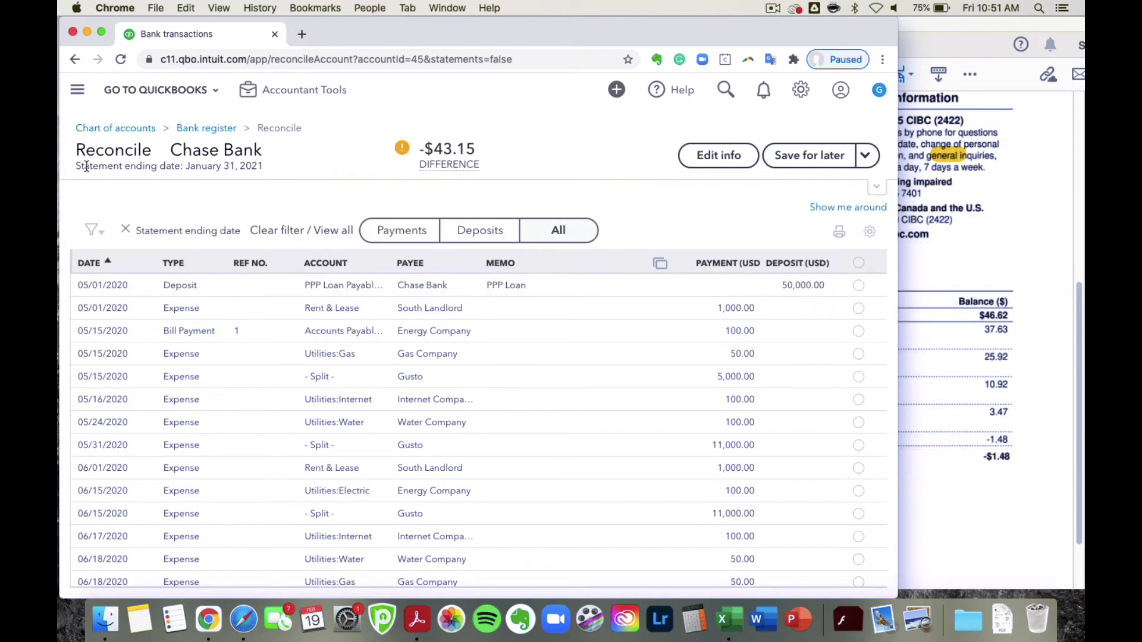
mouse_move(438, 162)
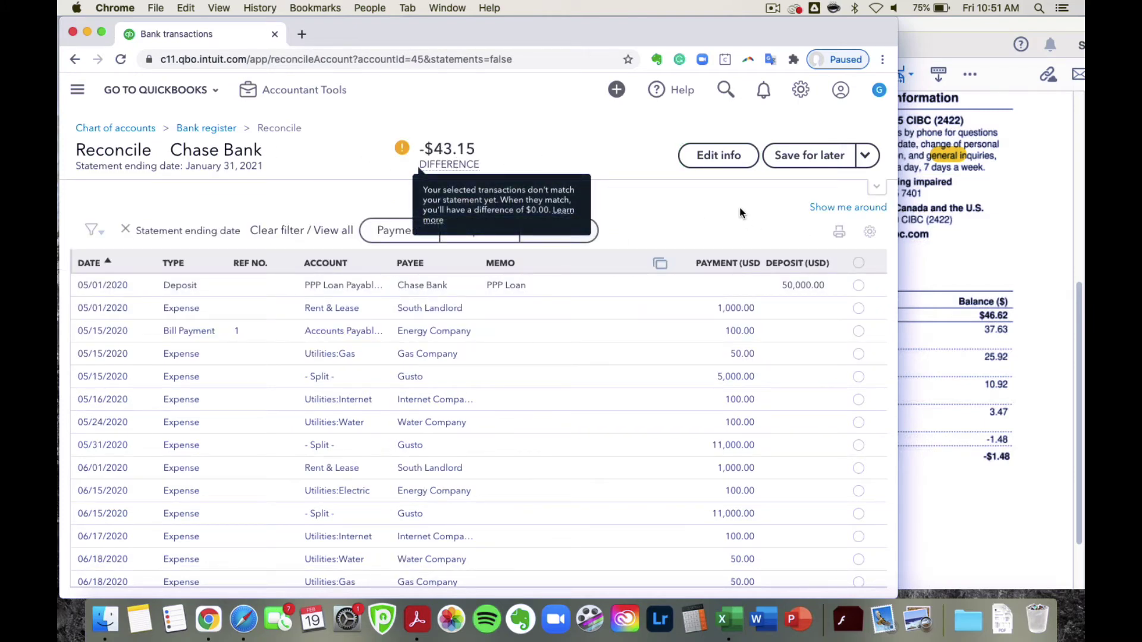
click(869, 234)
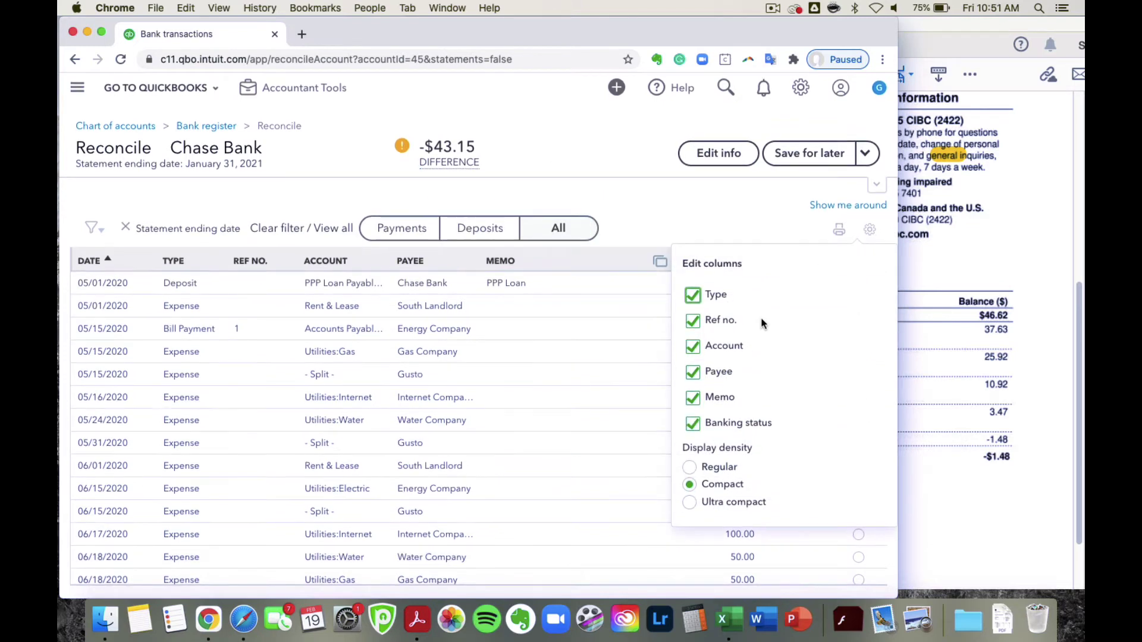
click(689, 470)
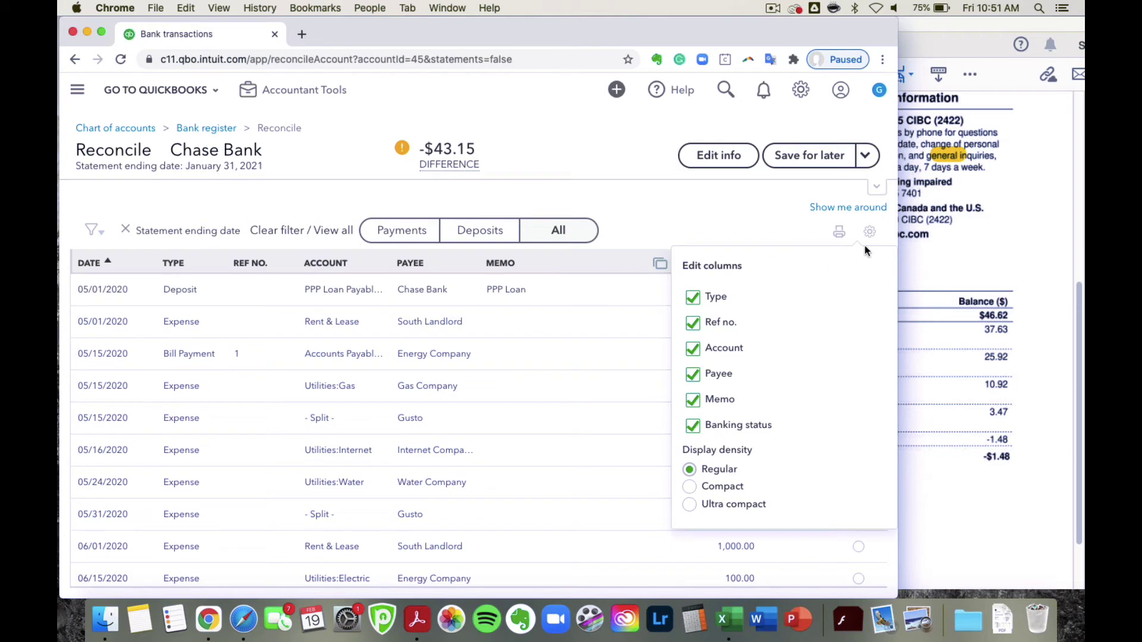
click(871, 233)
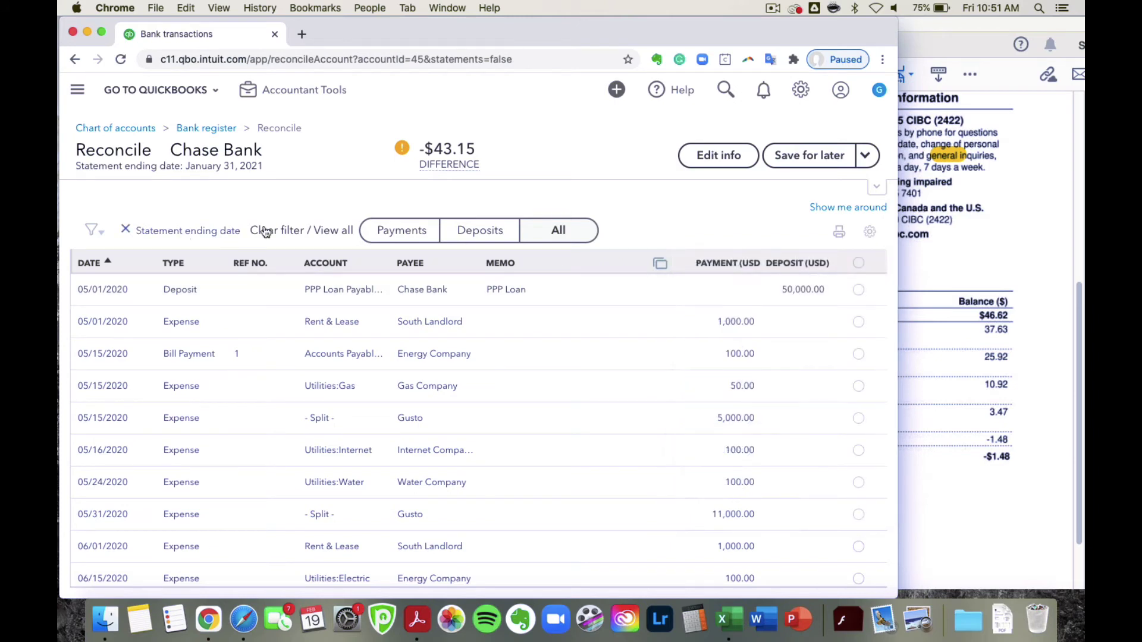
scroll(532, 322, down, 1)
scroll(532, 322, up, 1)
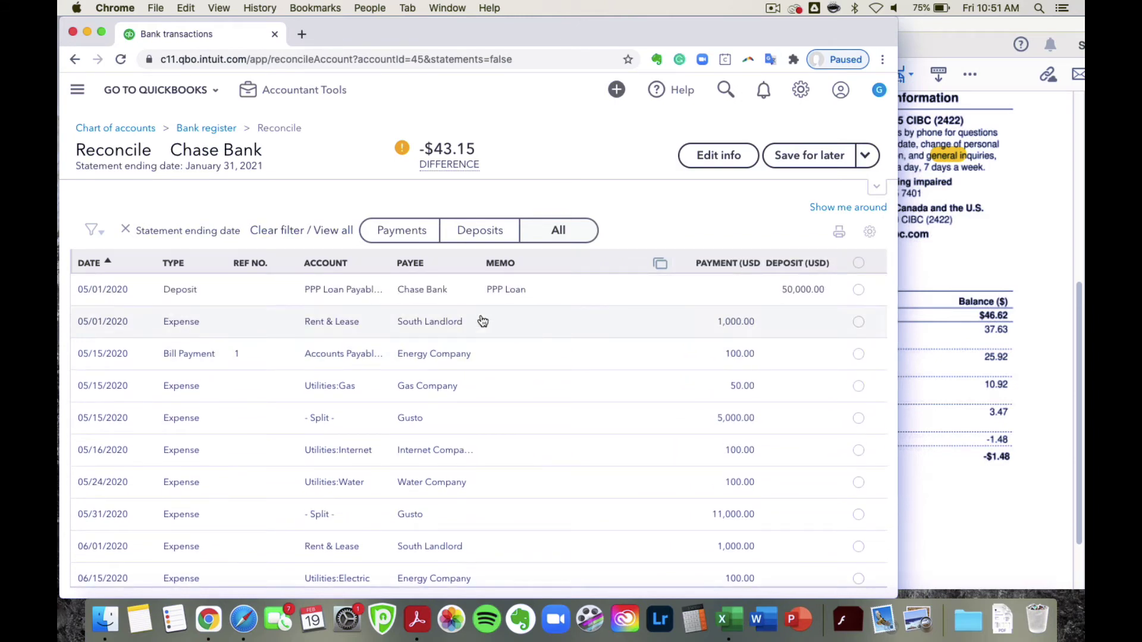
- Confirm marking all 25 transactions, then toggle the 05/01/2020 Rent & Lease expense
click(858, 264)
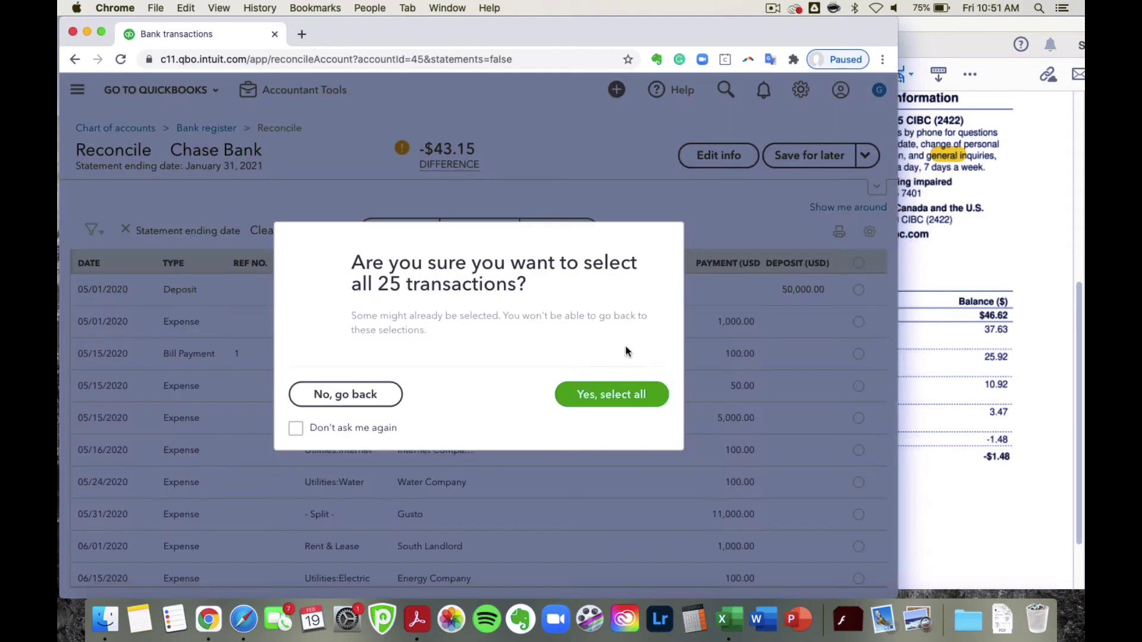
click(619, 398)
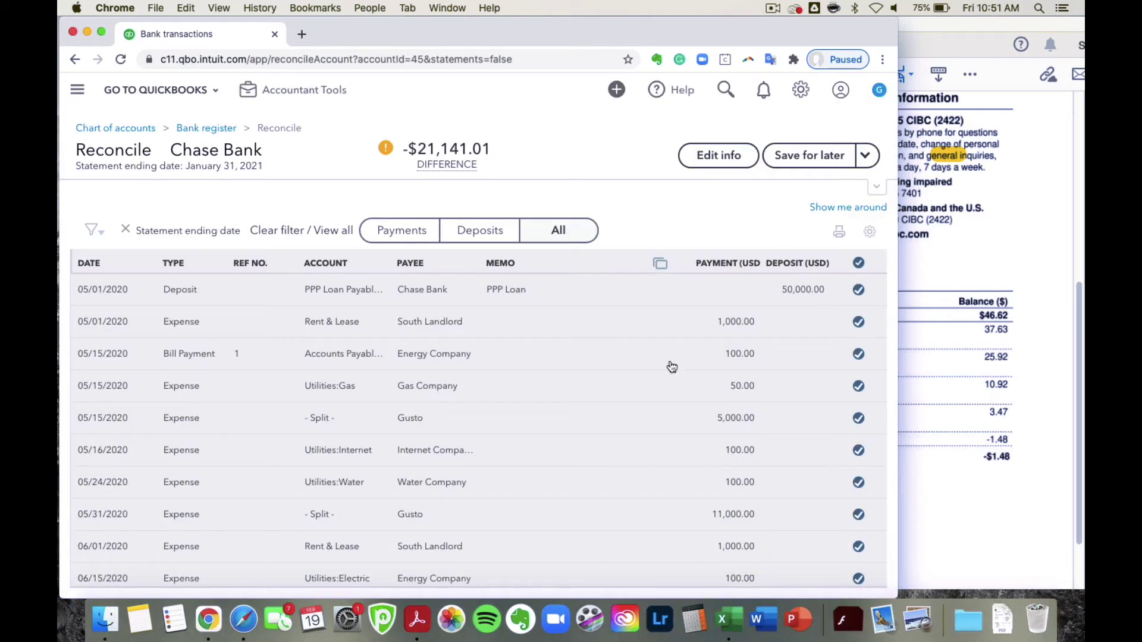
click(861, 324)
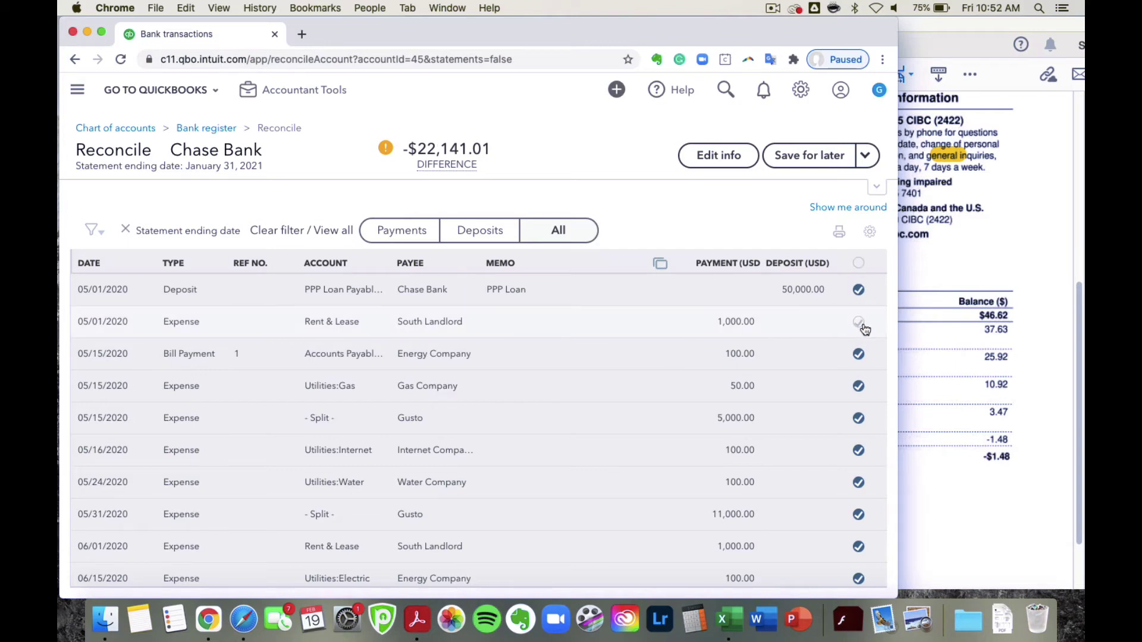
click(862, 326)
click(862, 325)
click(862, 325)
click(860, 324)
- Clear the marks on all transactions, leaving a -$48.10 difference
scroll(684, 319, down, 10)
scroll(684, 319, up, 10)
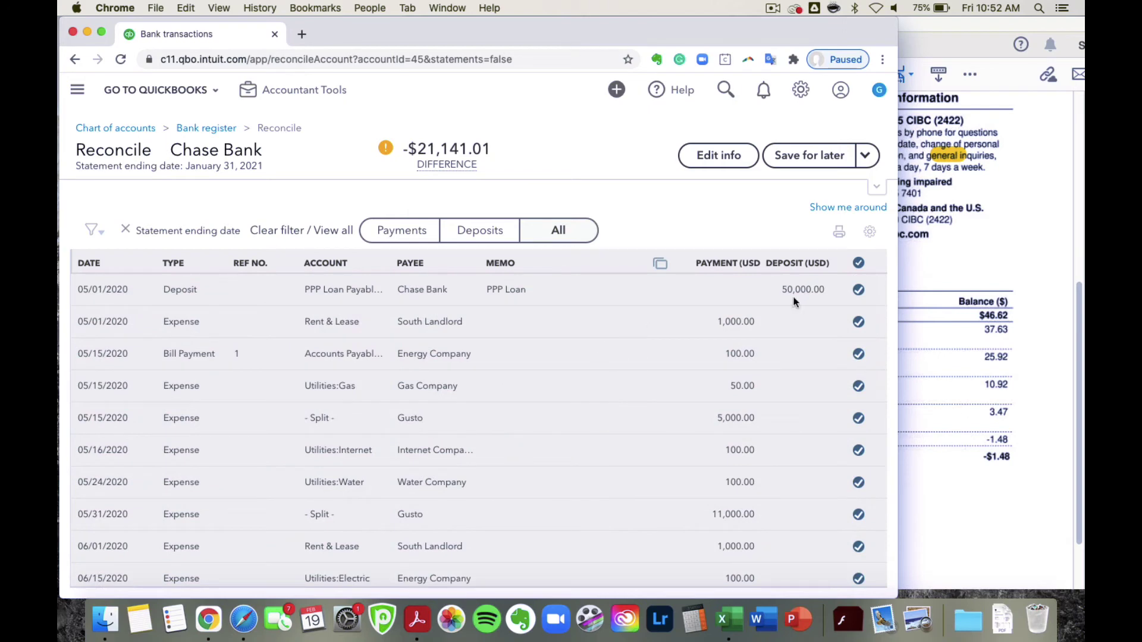
click(858, 263)
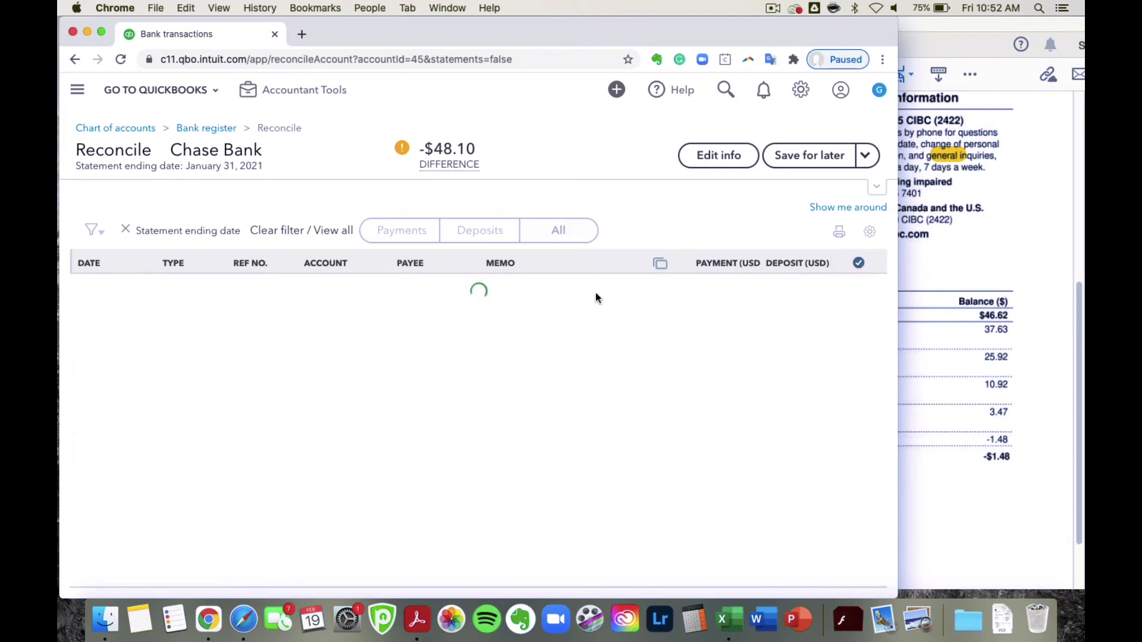
scroll(606, 382, down, 10)
scroll(606, 382, up, 10)
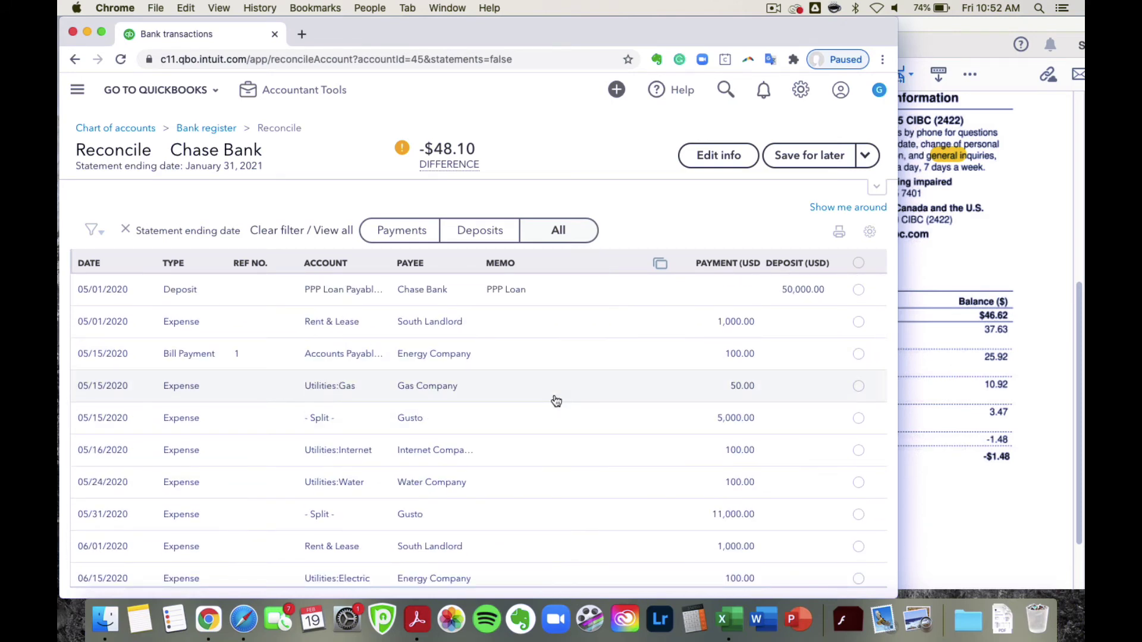
scroll(546, 316, down, 2)
scroll(545, 315, up, 2)
mouse_move(450, 152)
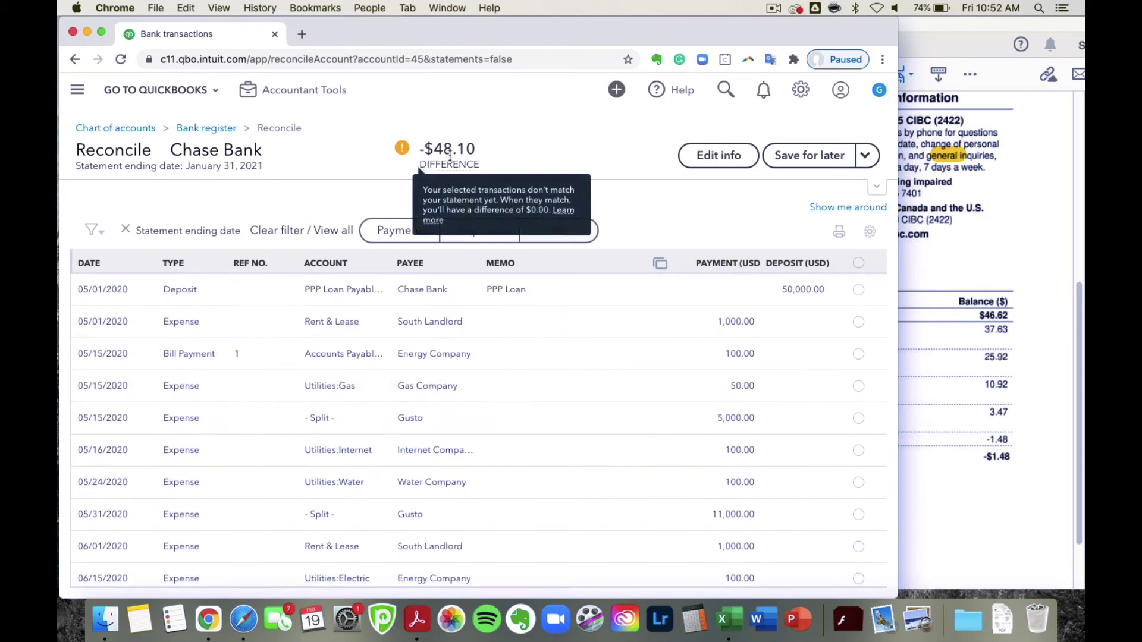
scroll(594, 367, down, 10)
scroll(594, 367, up, 10)
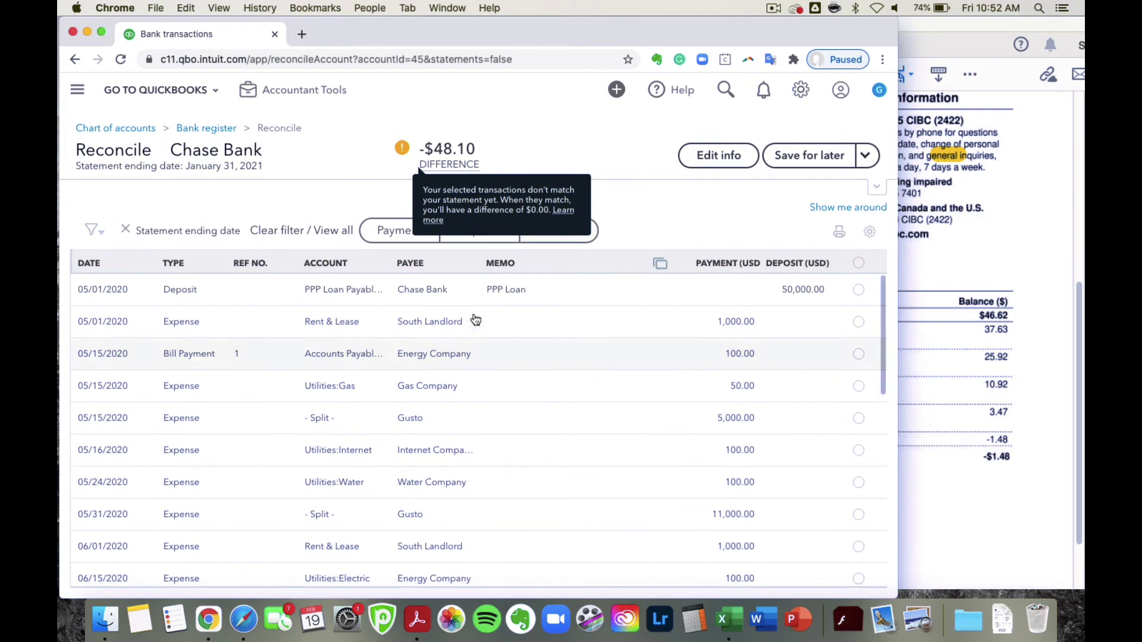
- Check the statement, then mark the 01/03/2021 Safeway Fuel 8.99 expense, bringing the difference to -$39.11
click(1017, 290)
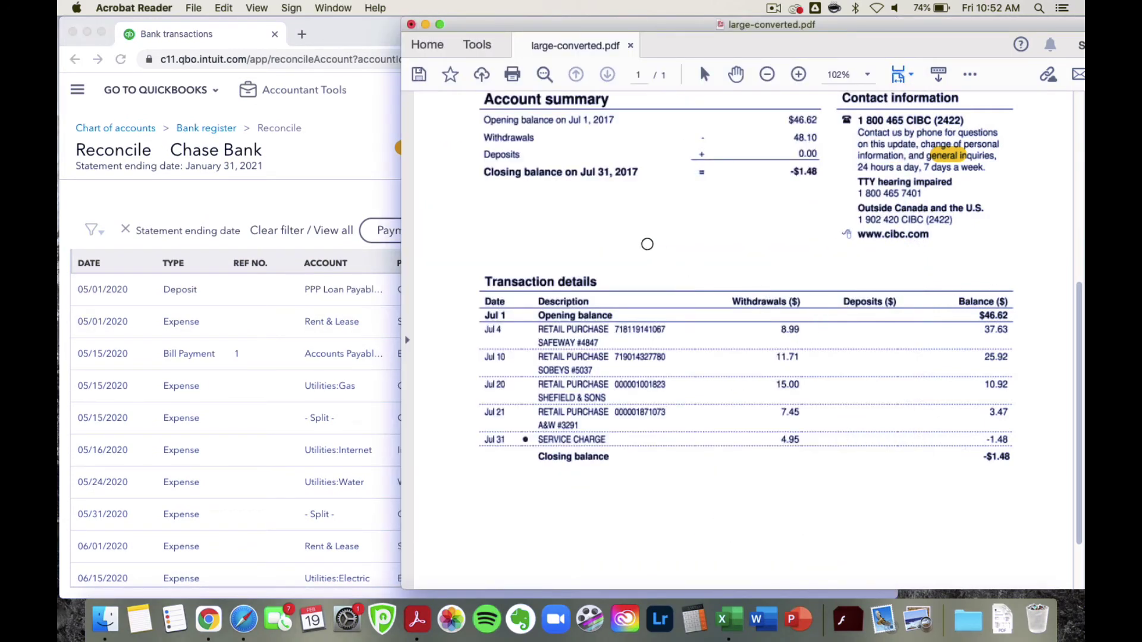
scroll(524, 305, down, 2)
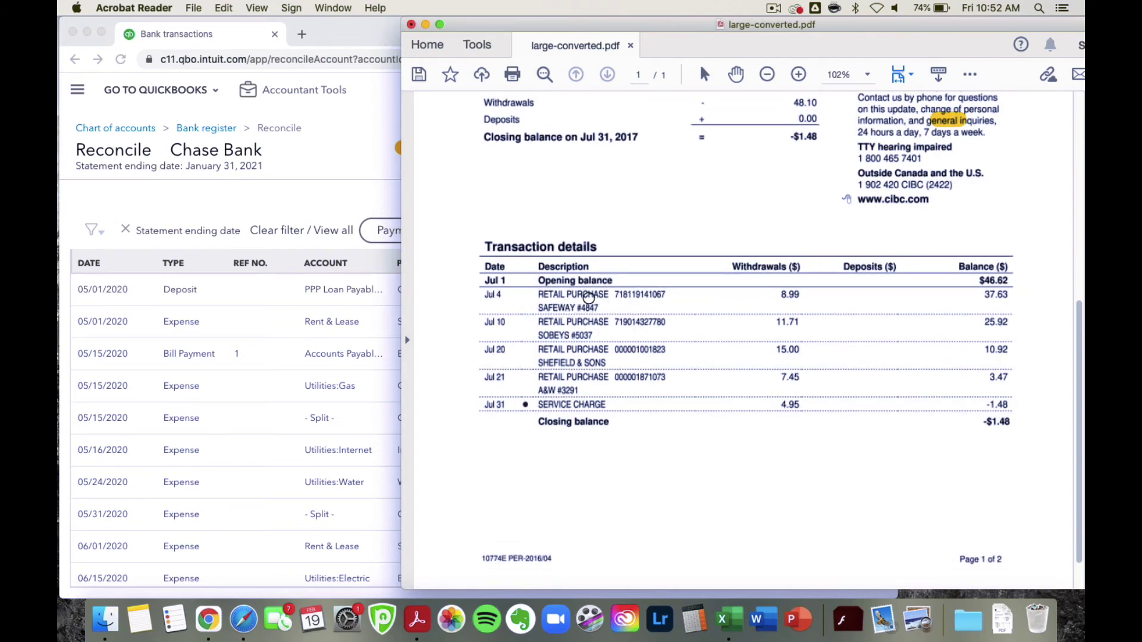
click(297, 191)
scroll(609, 349, down, 1)
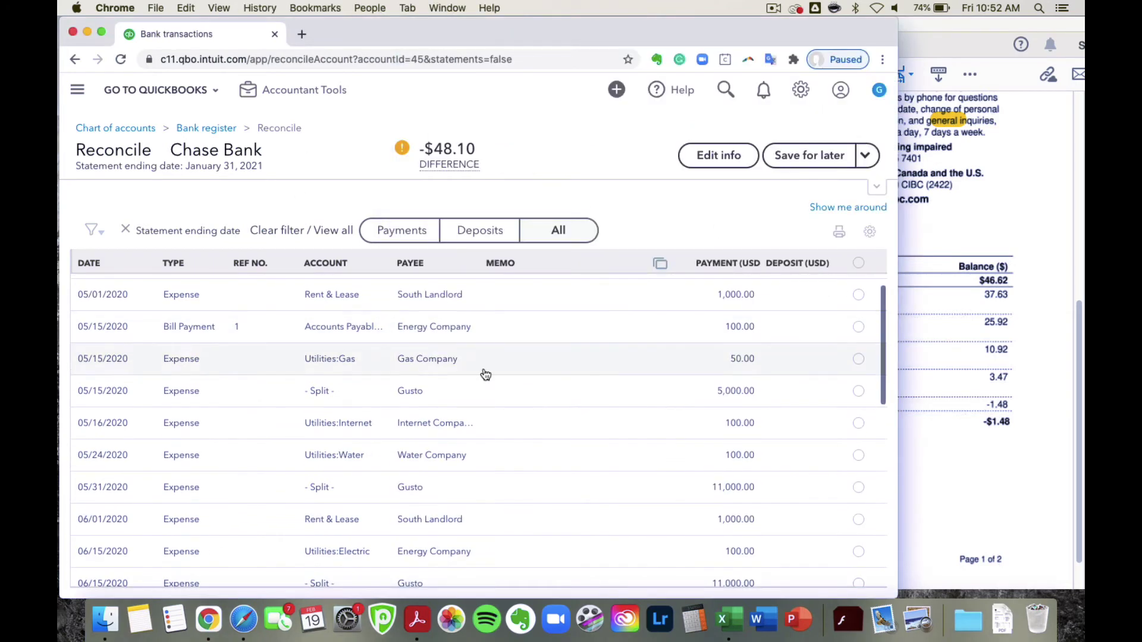
scroll(119, 380, up, 1)
scroll(107, 402, down, 10)
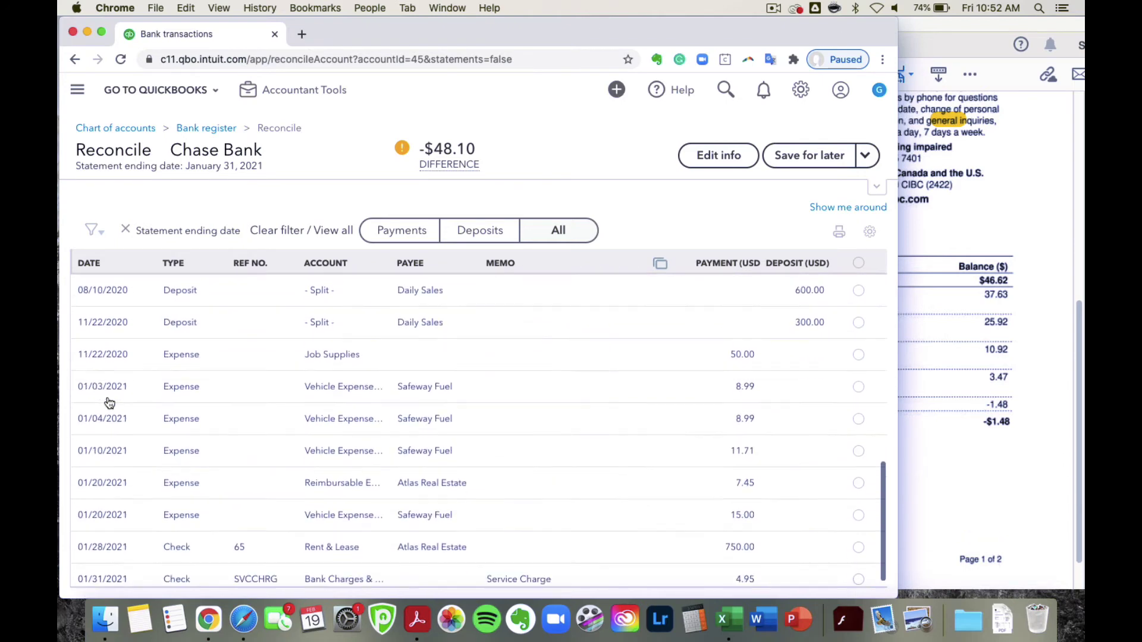
scroll(110, 404, up, 12)
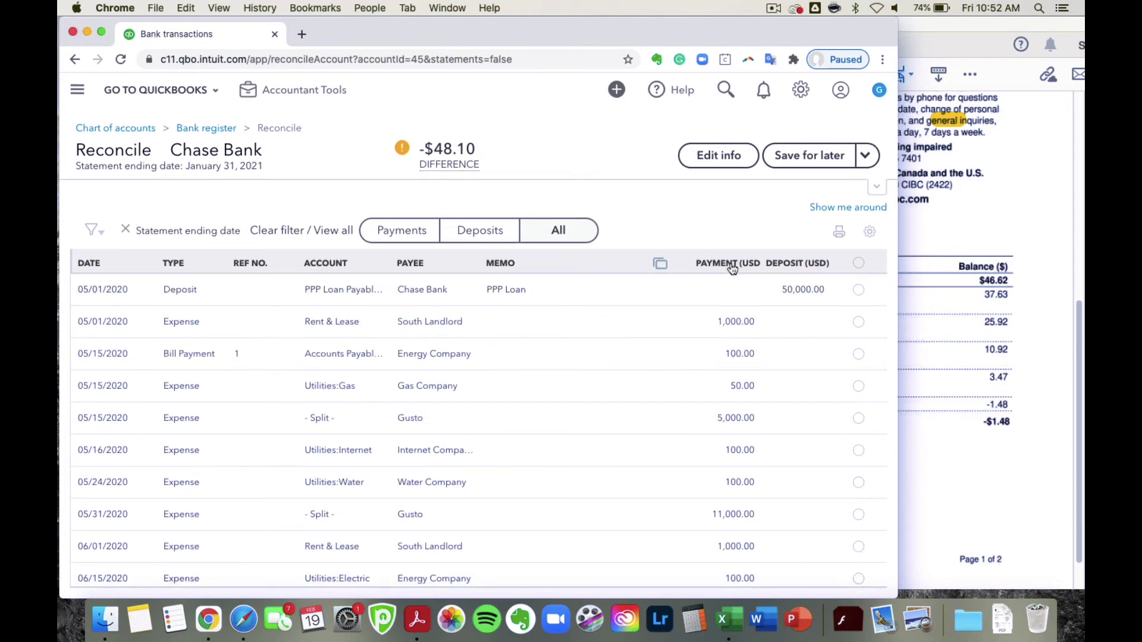
scroll(703, 393, down, 1)
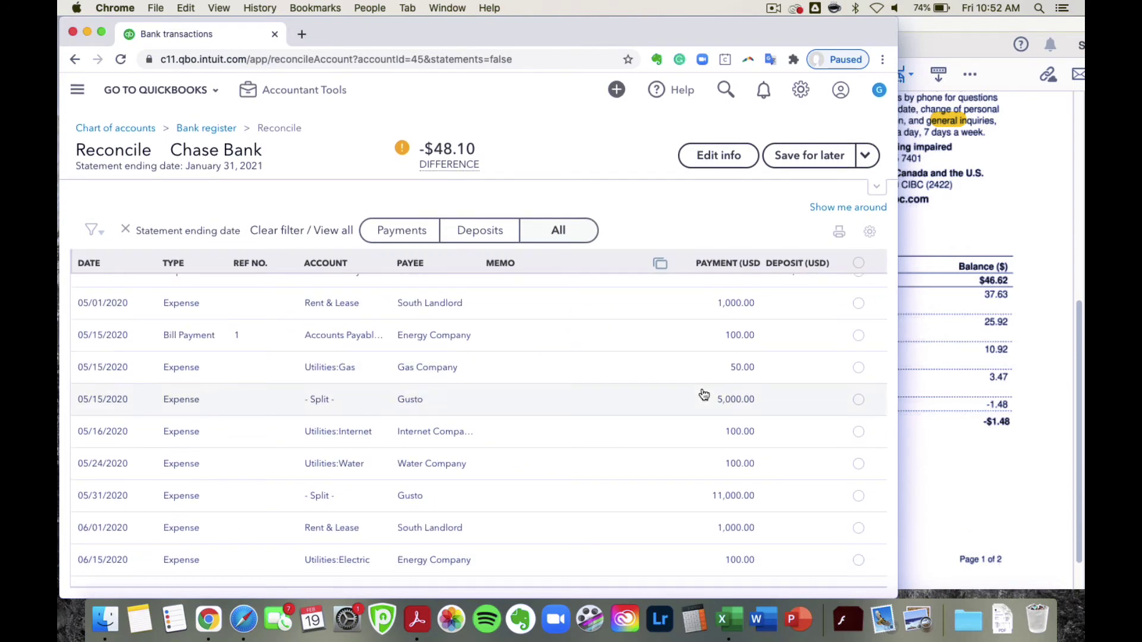
scroll(703, 394, down, 8)
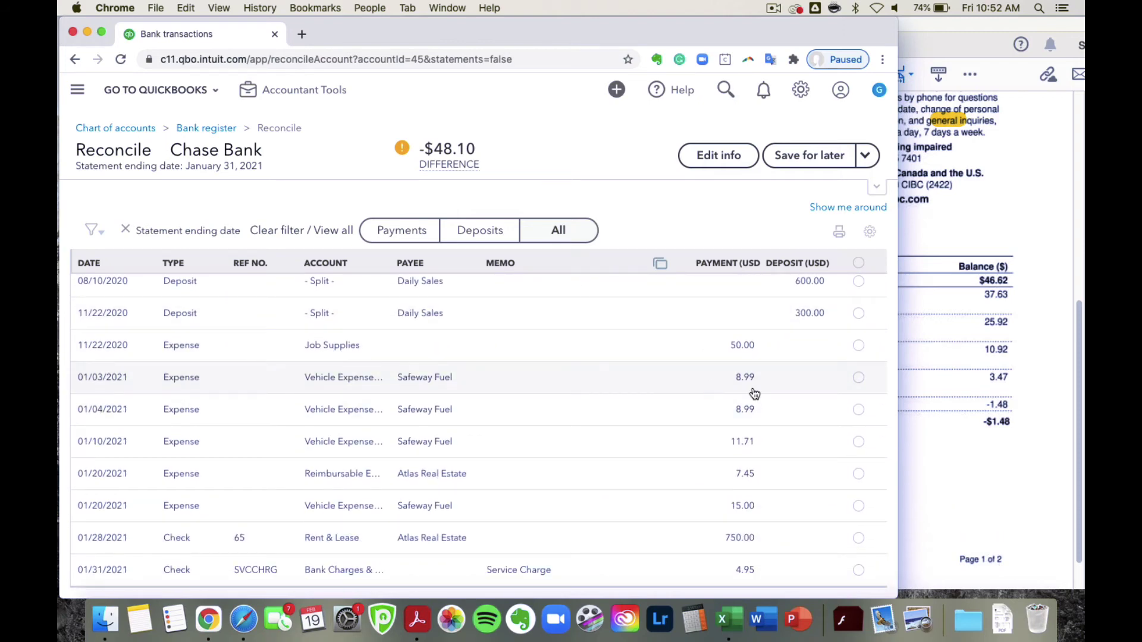
click(862, 381)
- Highlight the 8.99 withdrawal on the statement and compare it with the QuickBooks list
click(932, 235)
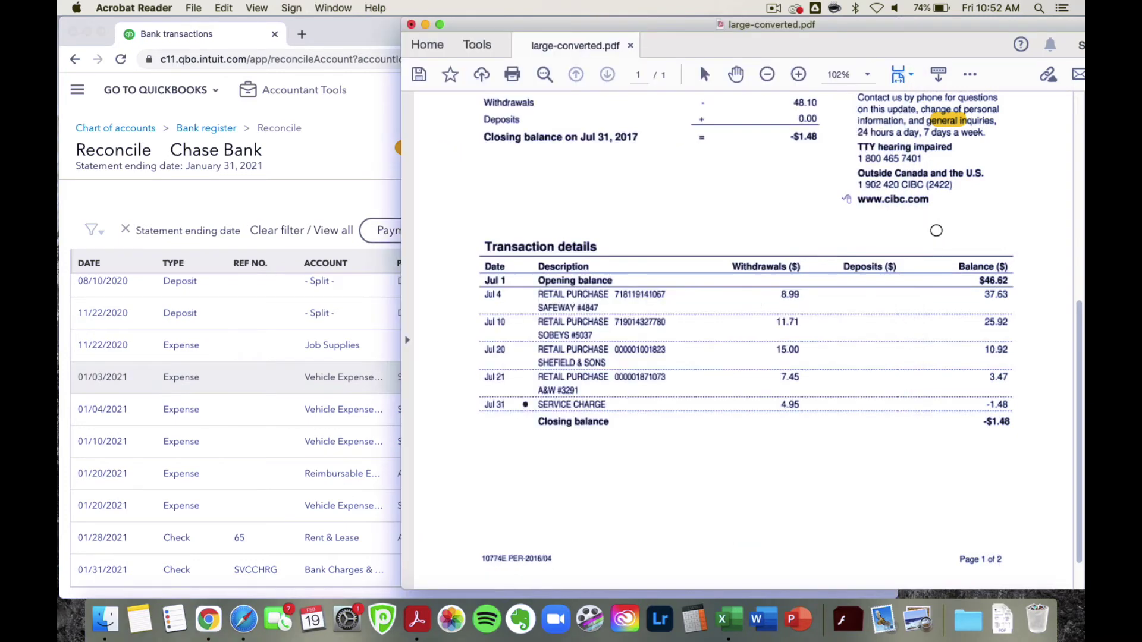
drag(776, 294, 813, 295)
click(282, 206)
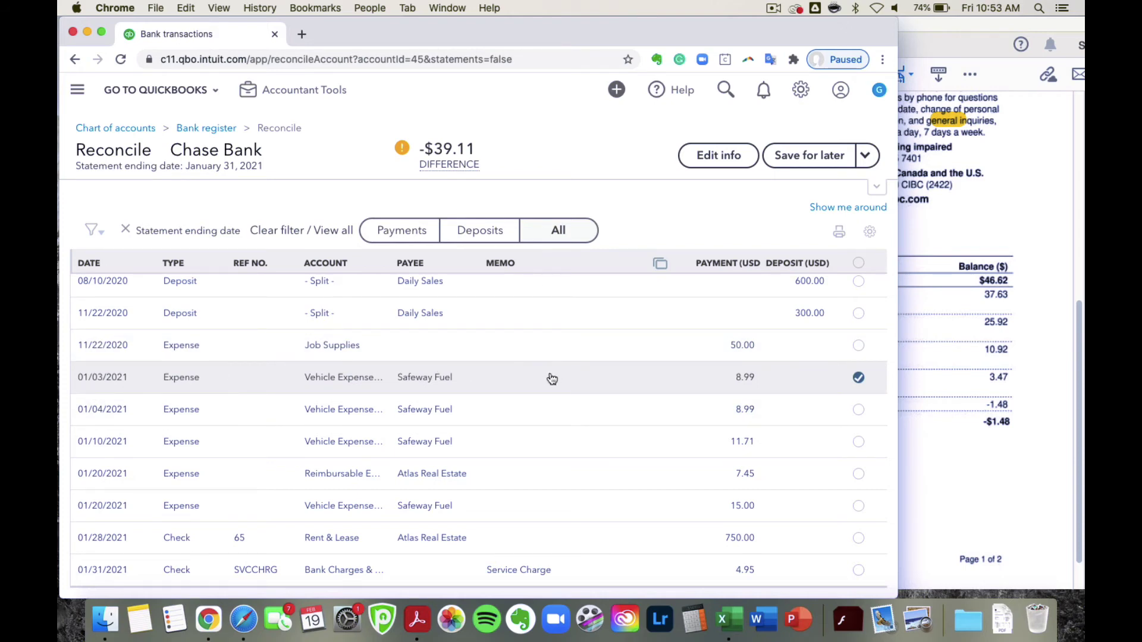
click(972, 225)
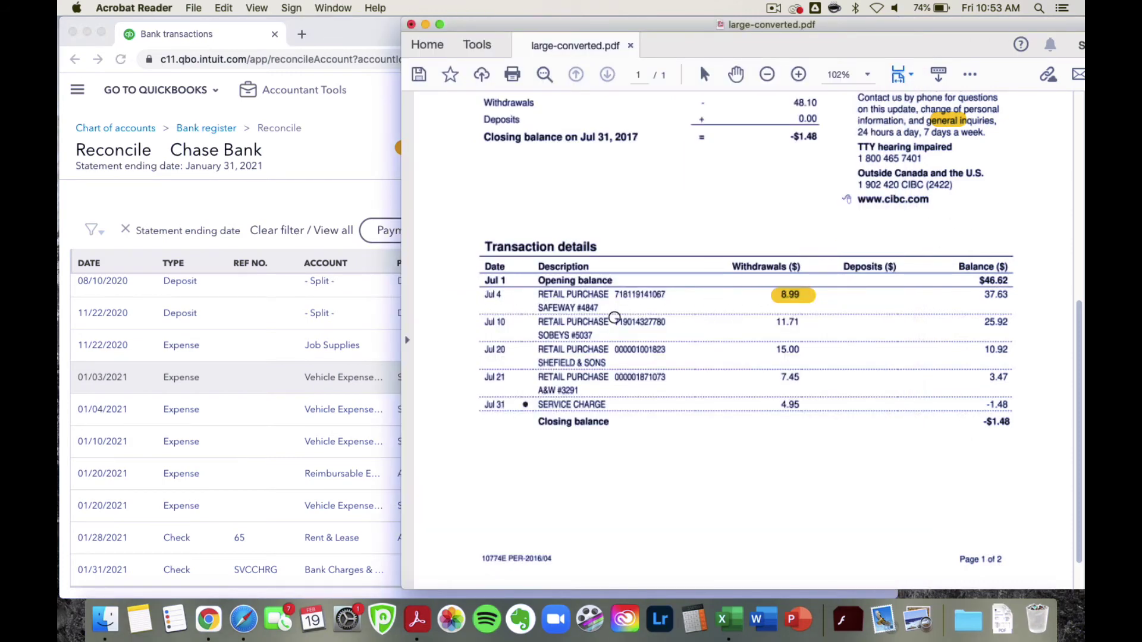
click(294, 213)
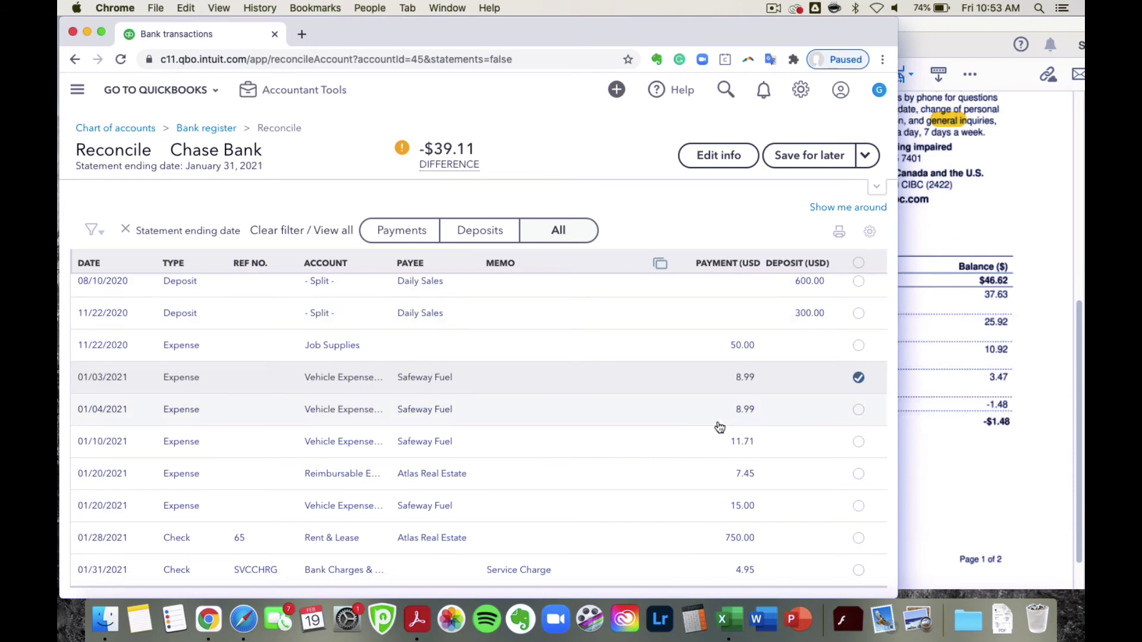
- Sort the Chase Bank reconcile list by the Payment (USD) column and scan the payments
scroll(719, 424, up, 5)
scroll(717, 420, down, 5)
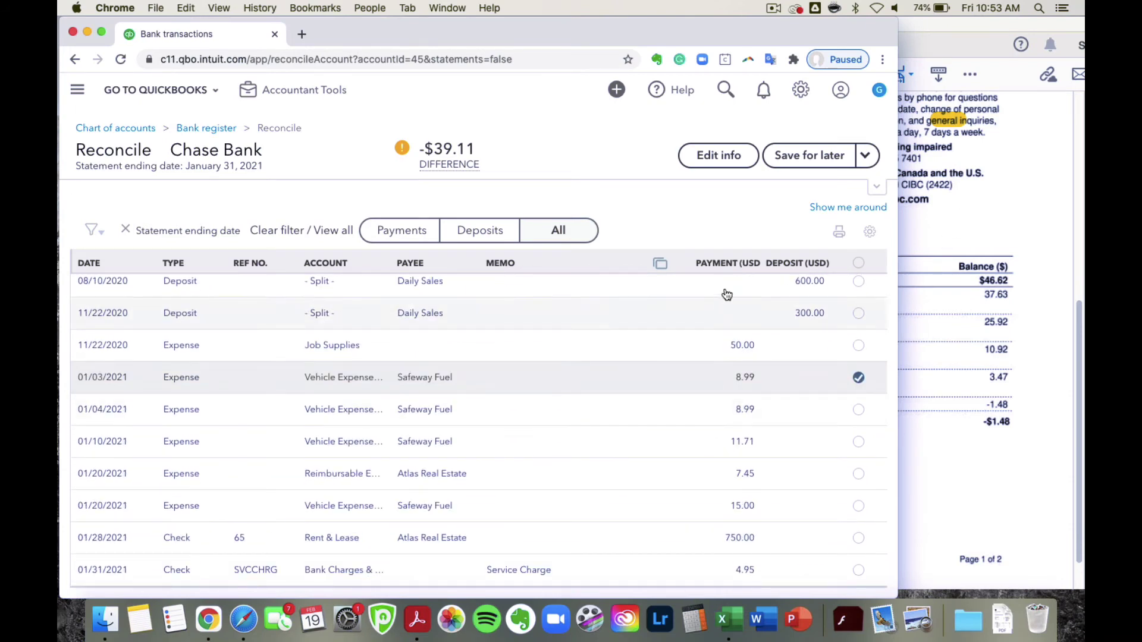
click(858, 263)
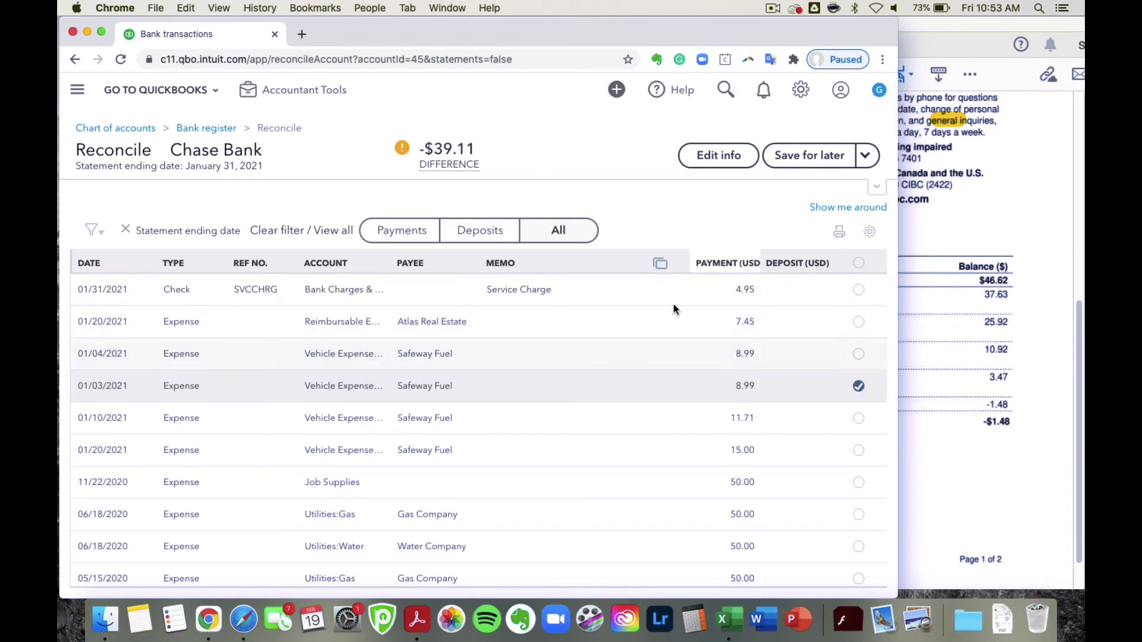
scroll(660, 417, down, 5)
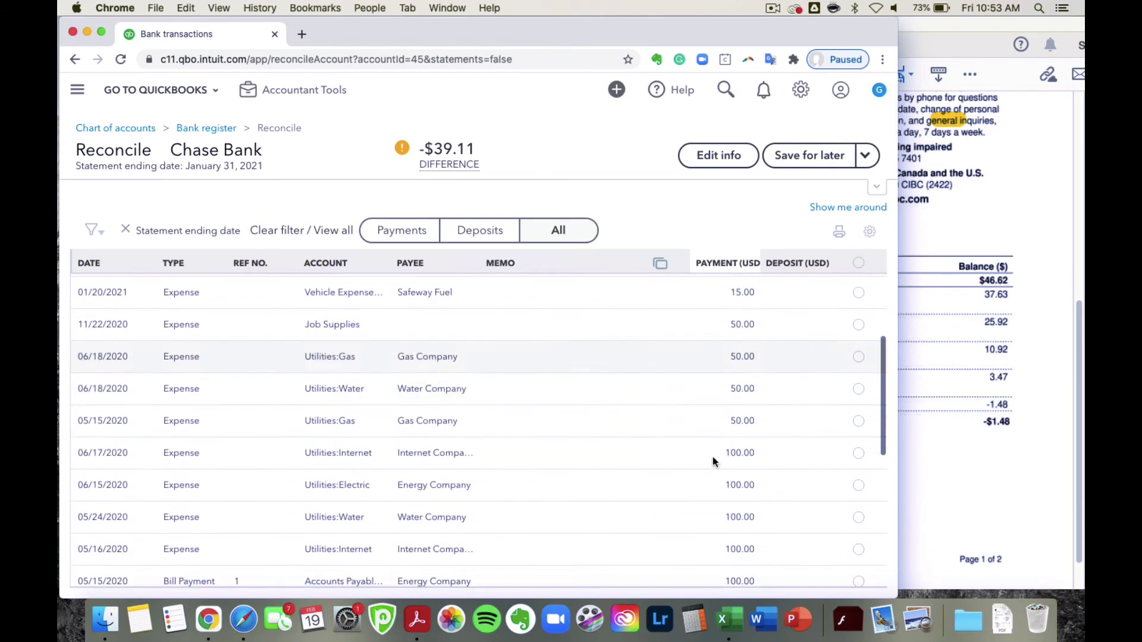
scroll(704, 517, down, 5)
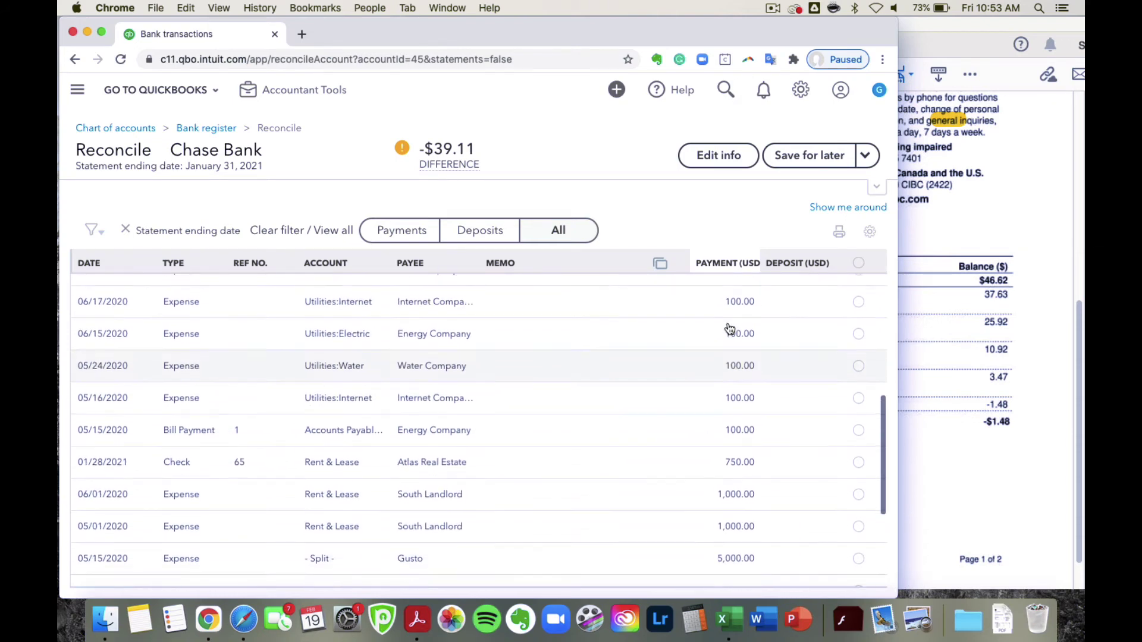
scroll(735, 470, down, 3)
scroll(736, 469, up, 10)
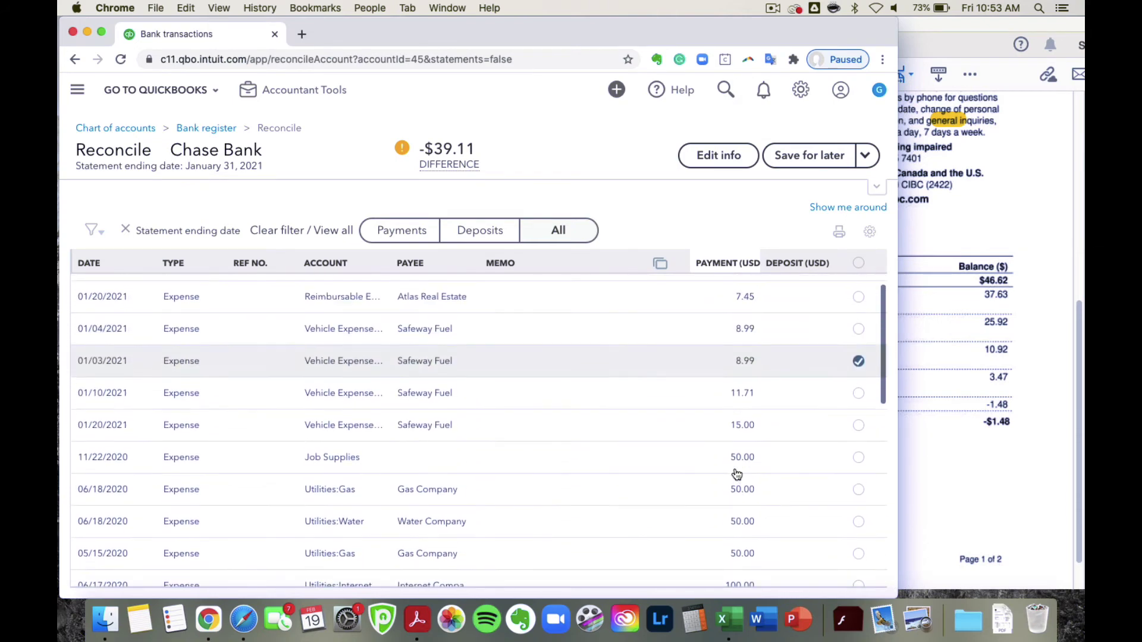
scroll(656, 356, up, 1)
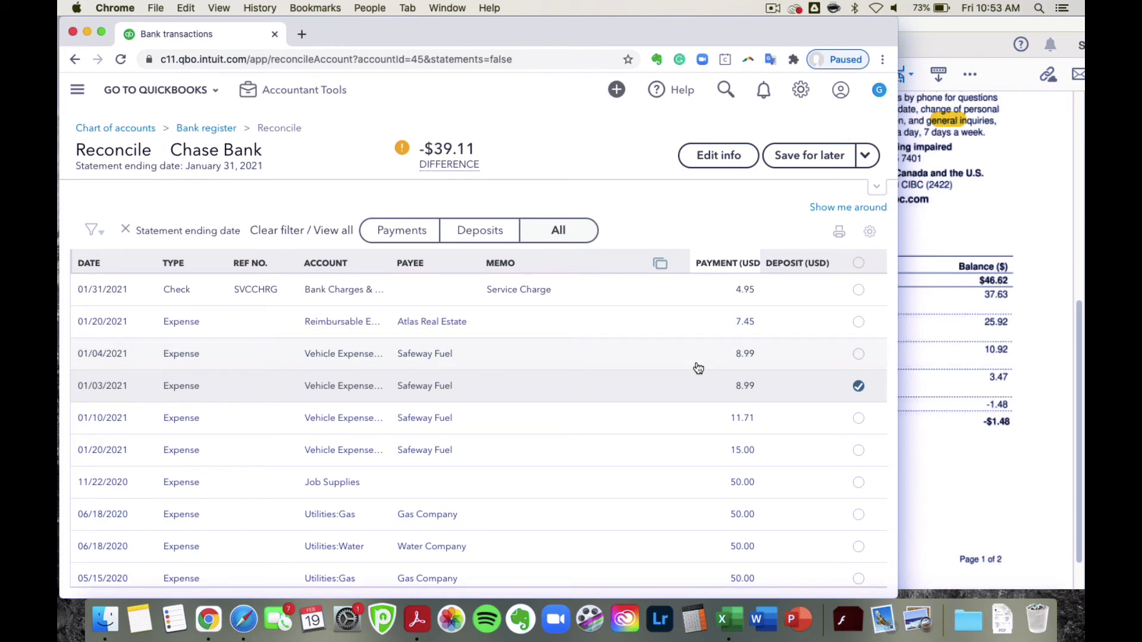
- Compare the sorted payments against the bank statement PDF in Acrobat Reader
click(944, 233)
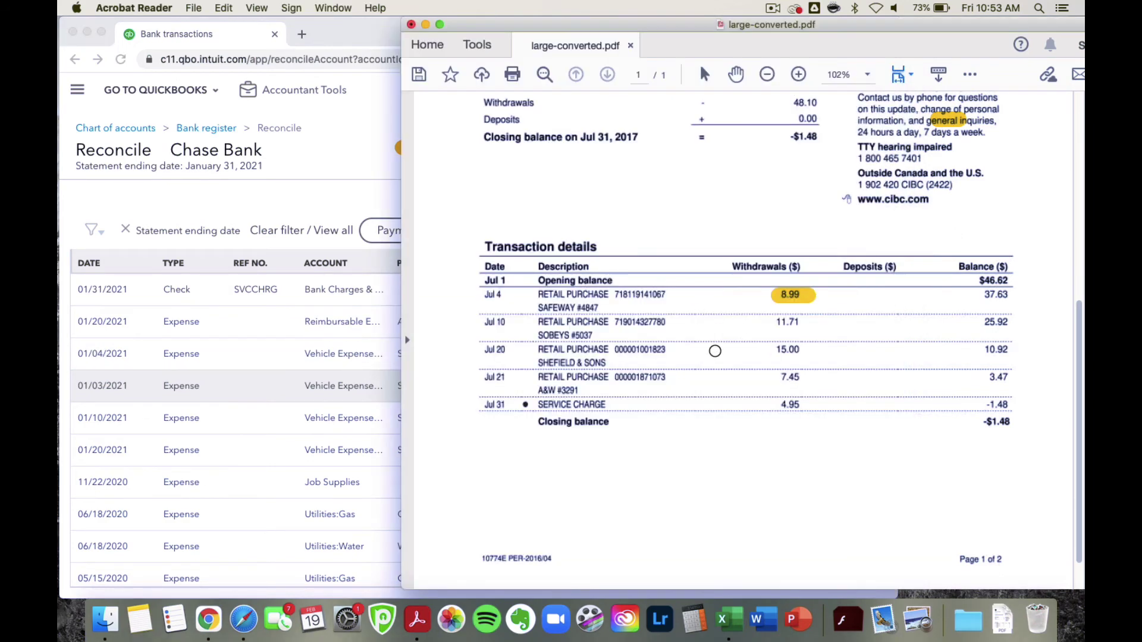
scroll(715, 351, down, 1)
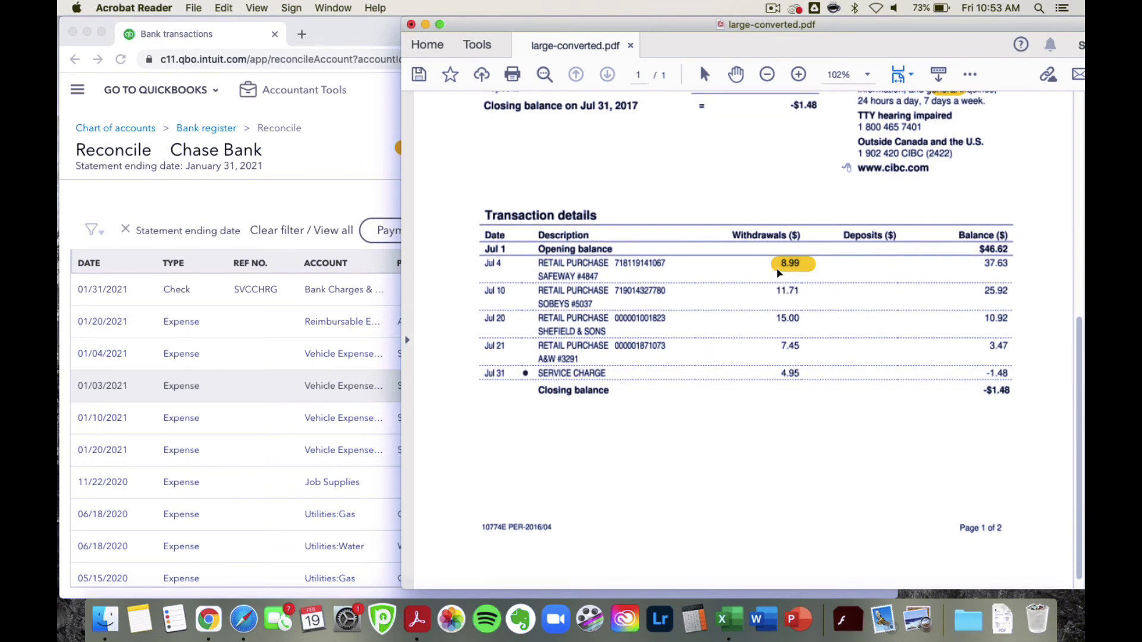
click(280, 218)
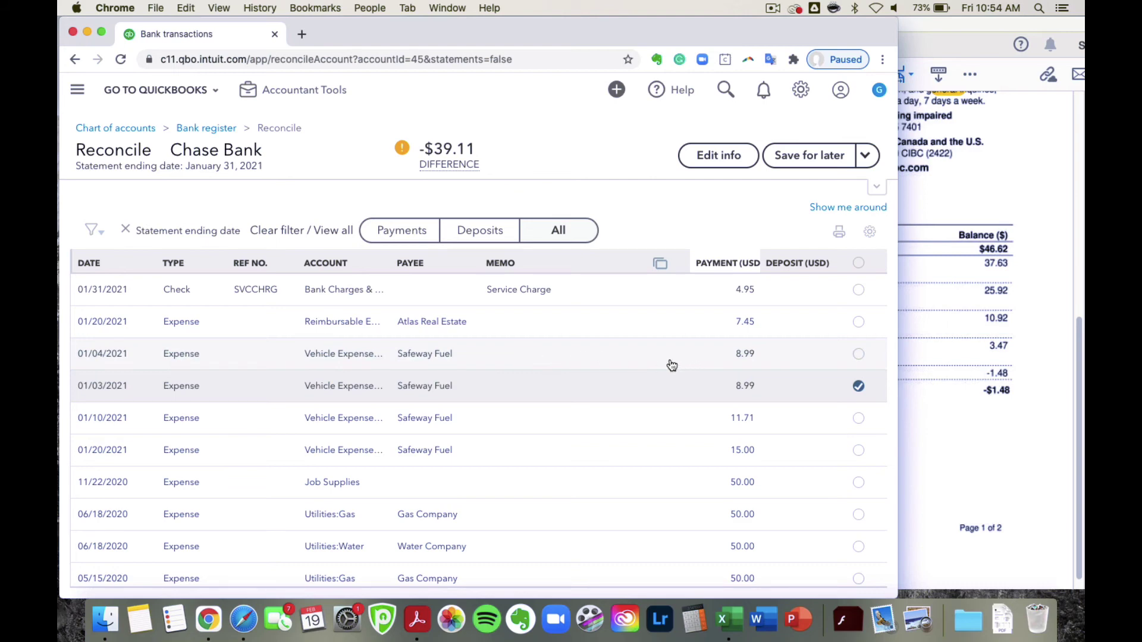
- Delete the duplicate 01/04/2021 Safeway Fuel 8.99 expense and confirm the deletion
click(632, 363)
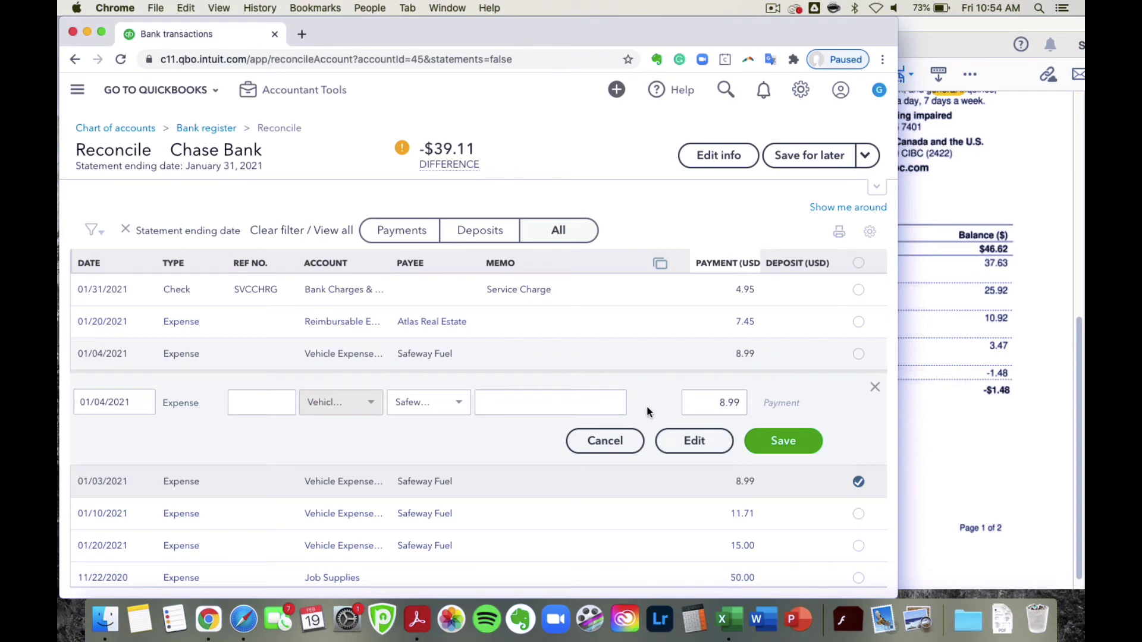
click(693, 443)
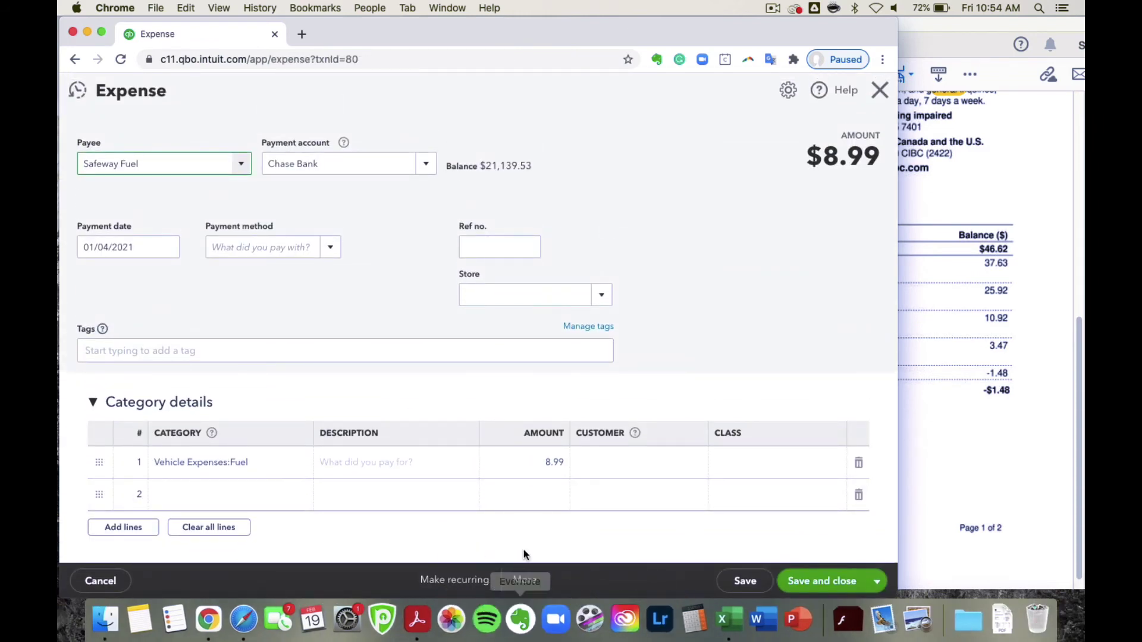
click(524, 581)
click(521, 483)
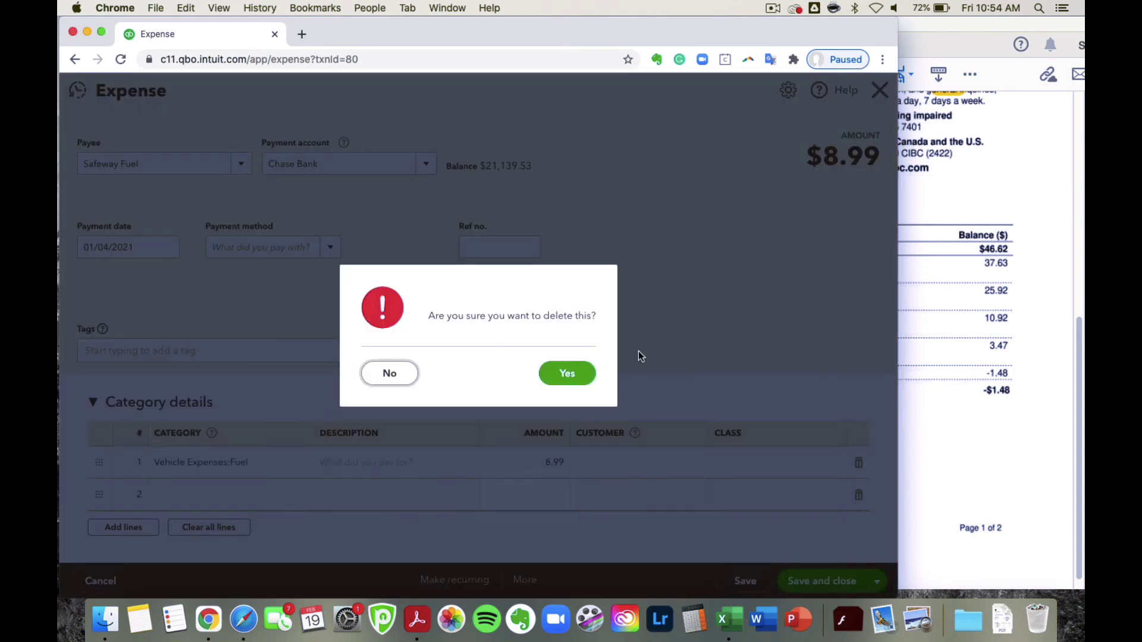
click(569, 372)
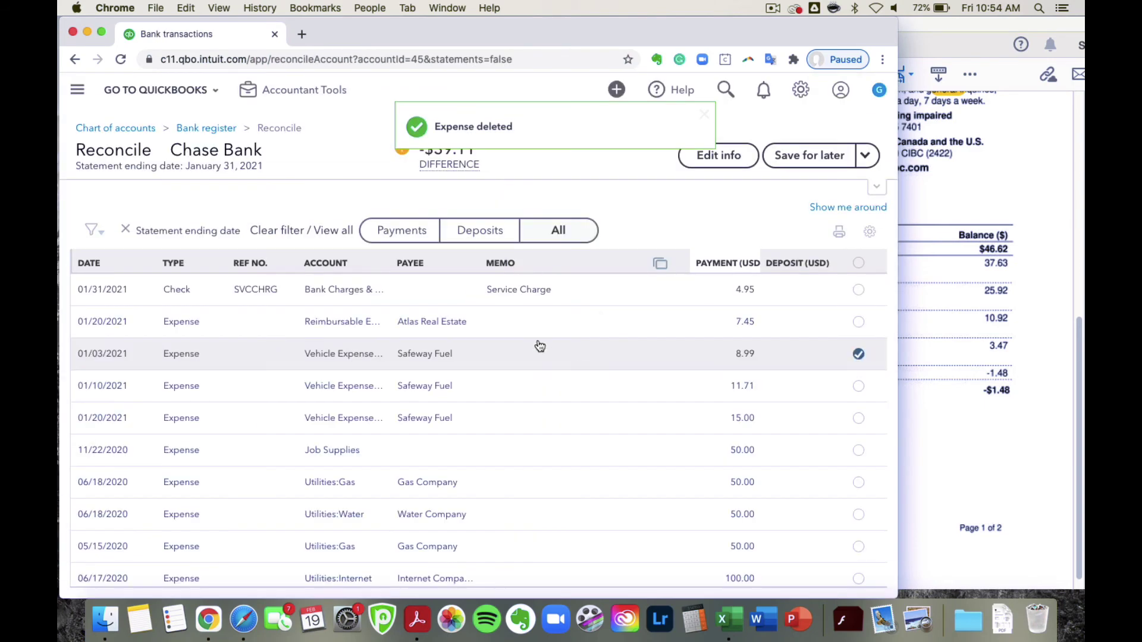
- Mark the 01/10/2021 Safeway Fuel 11.71 payment cleared and highlight it on the statement
click(1056, 245)
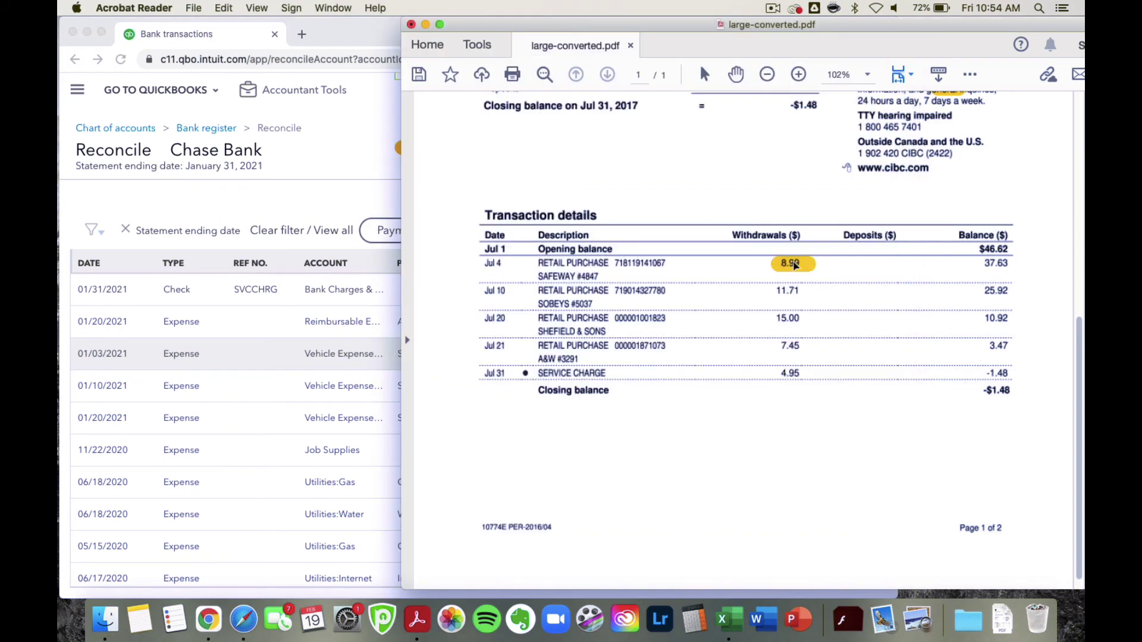
scroll(581, 297, down, 1)
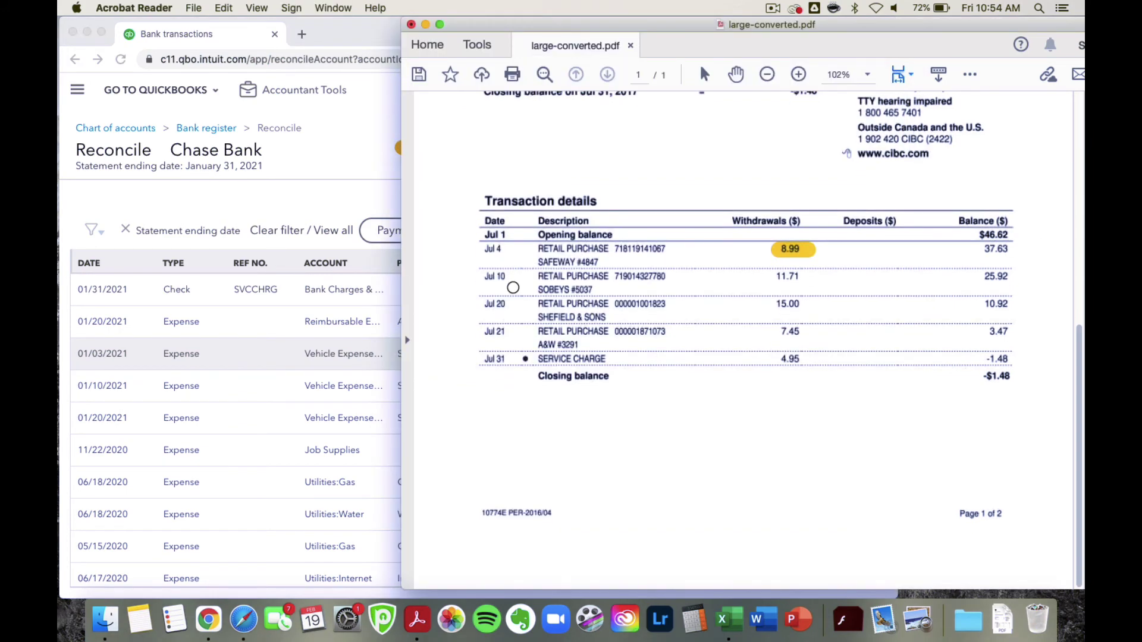
click(334, 215)
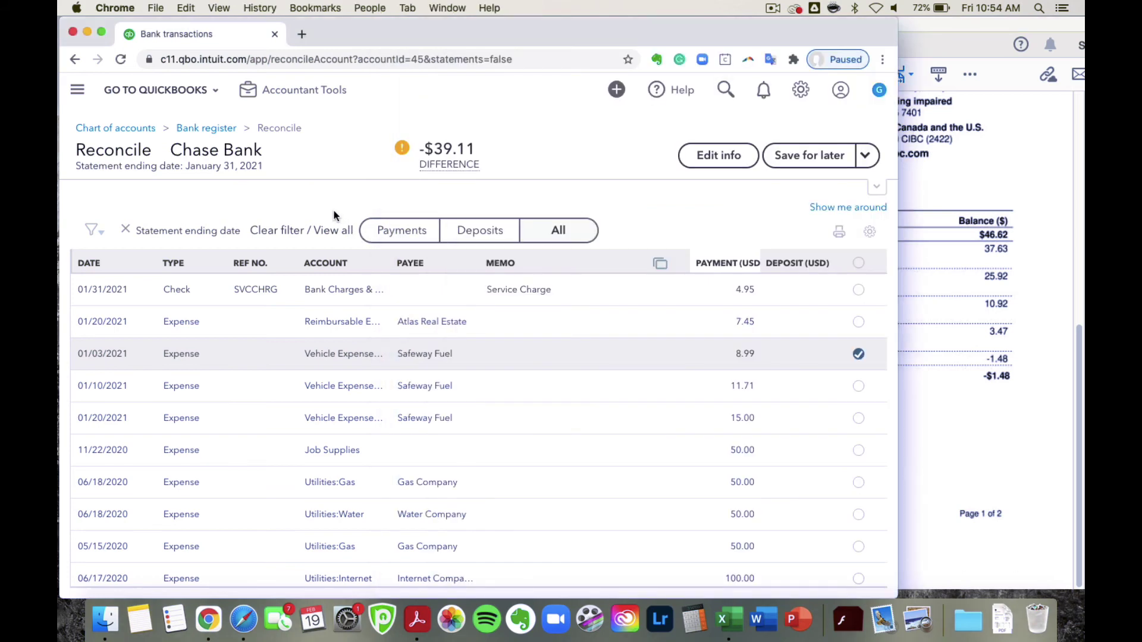
scroll(622, 377, down, 2)
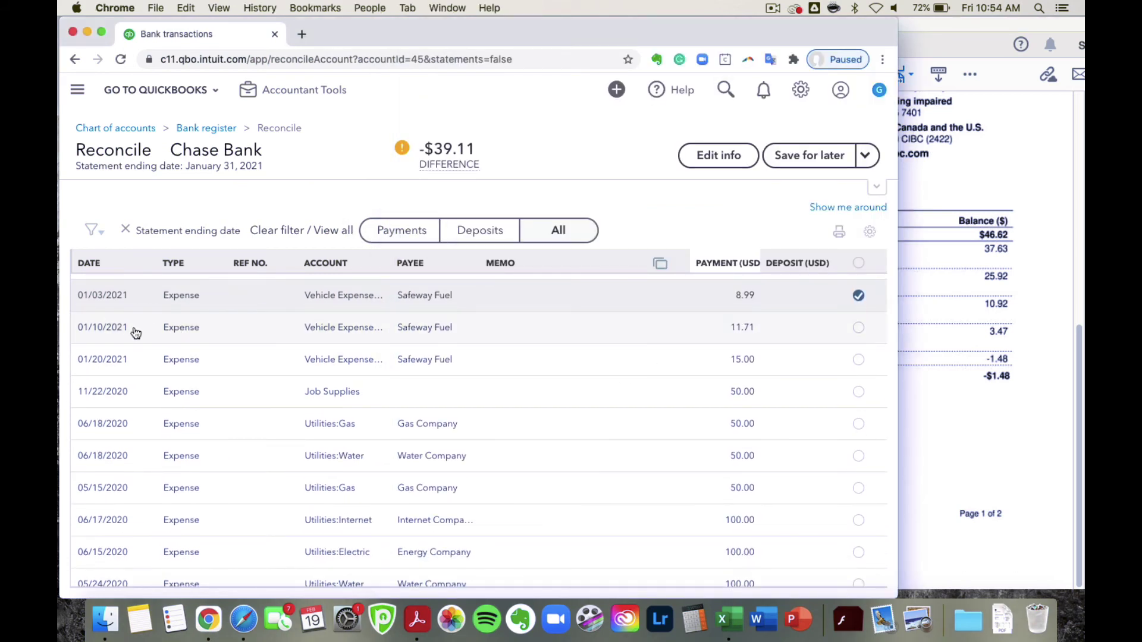
click(859, 328)
click(1009, 168)
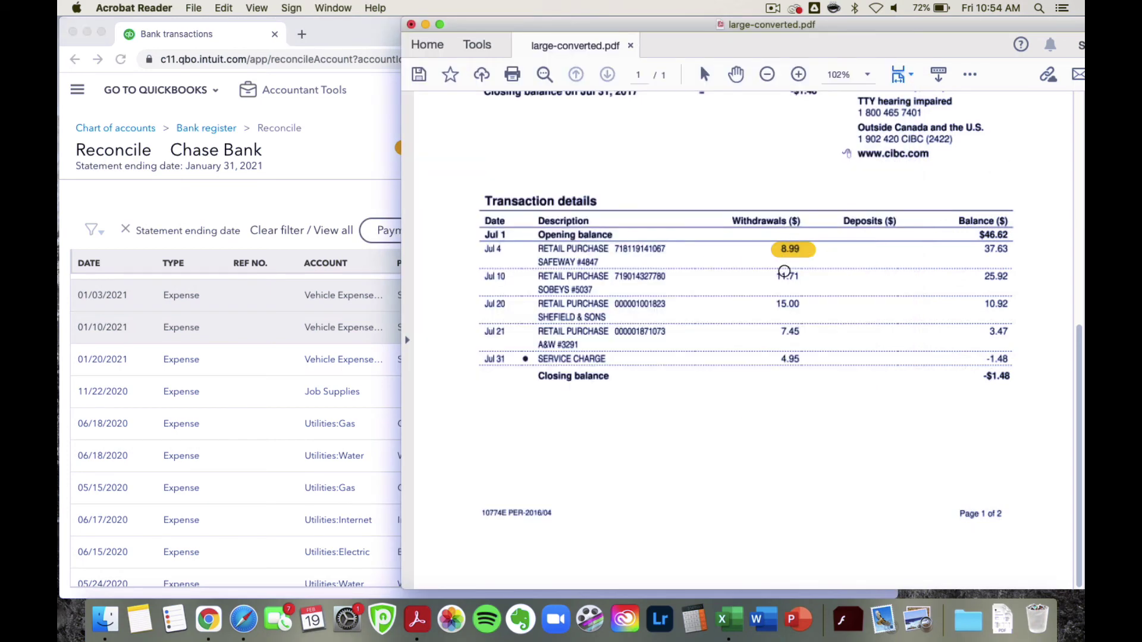
drag(776, 275, 813, 277)
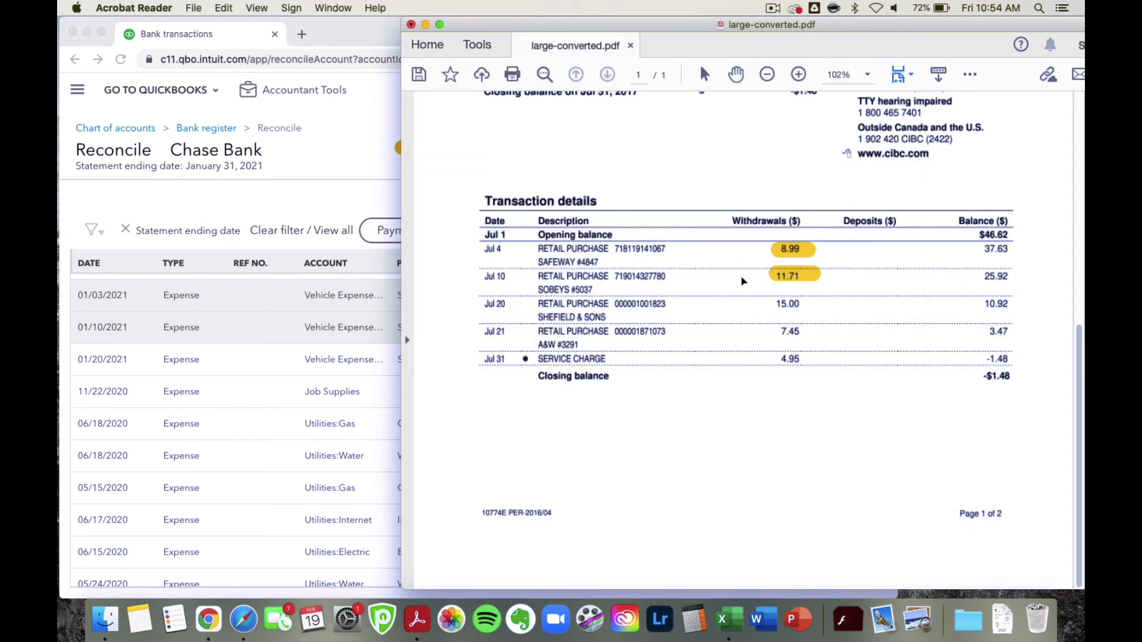
- Mark the 01/20/2021 Safeway Fuel 15.00 payment cleared and highlight it on the statement
click(315, 156)
scroll(369, 357, down, 3)
click(584, 402)
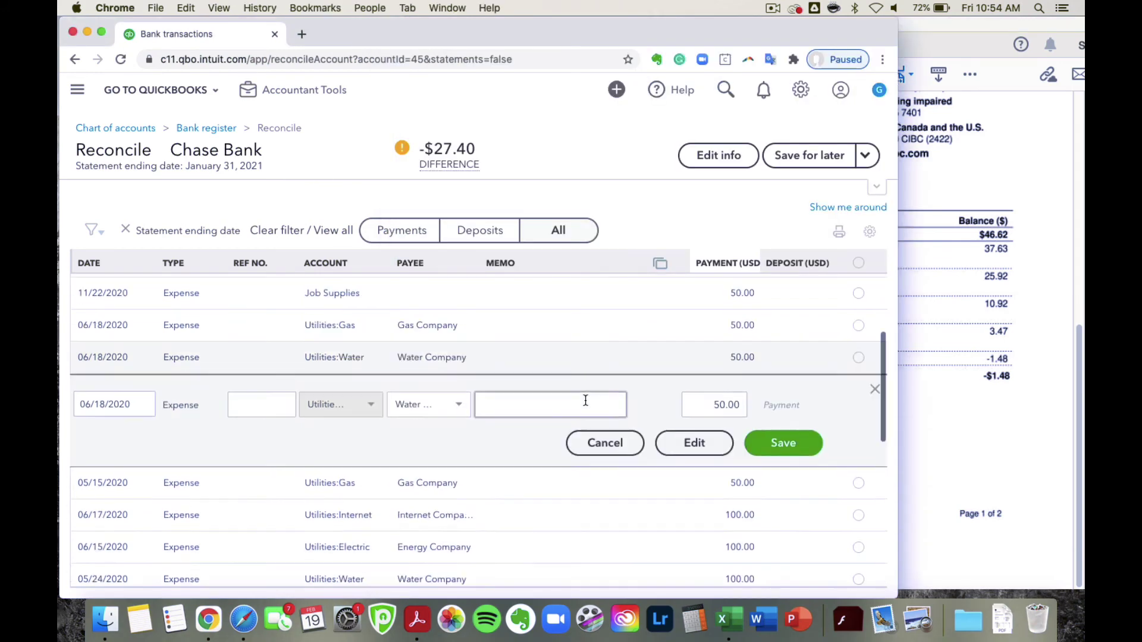
click(874, 389)
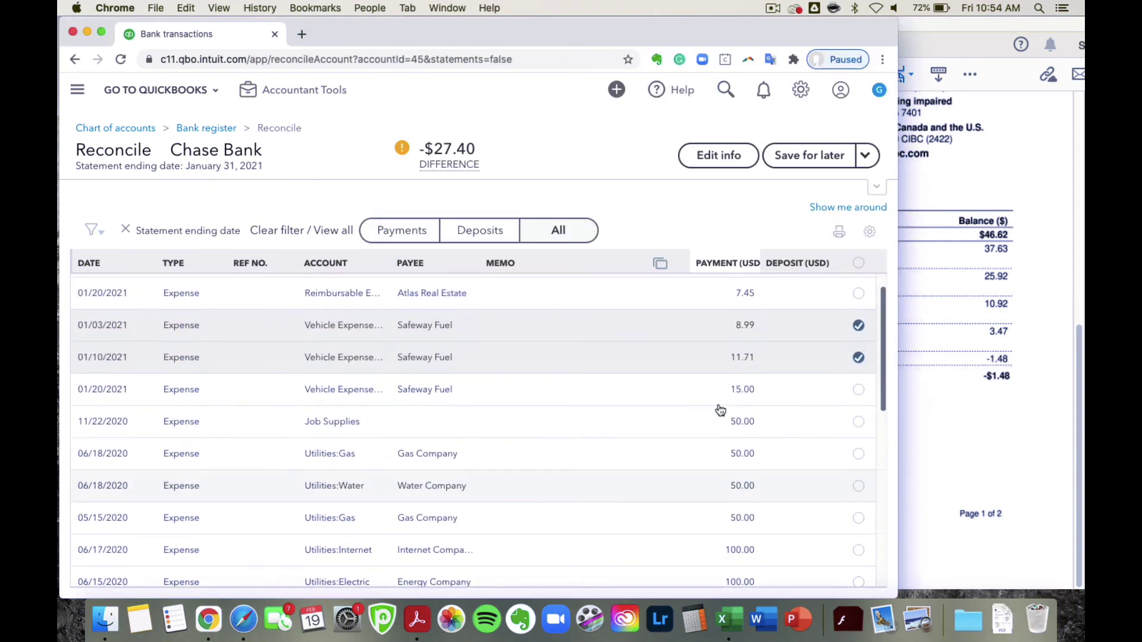
click(858, 390)
click(957, 283)
drag(769, 305, 822, 305)
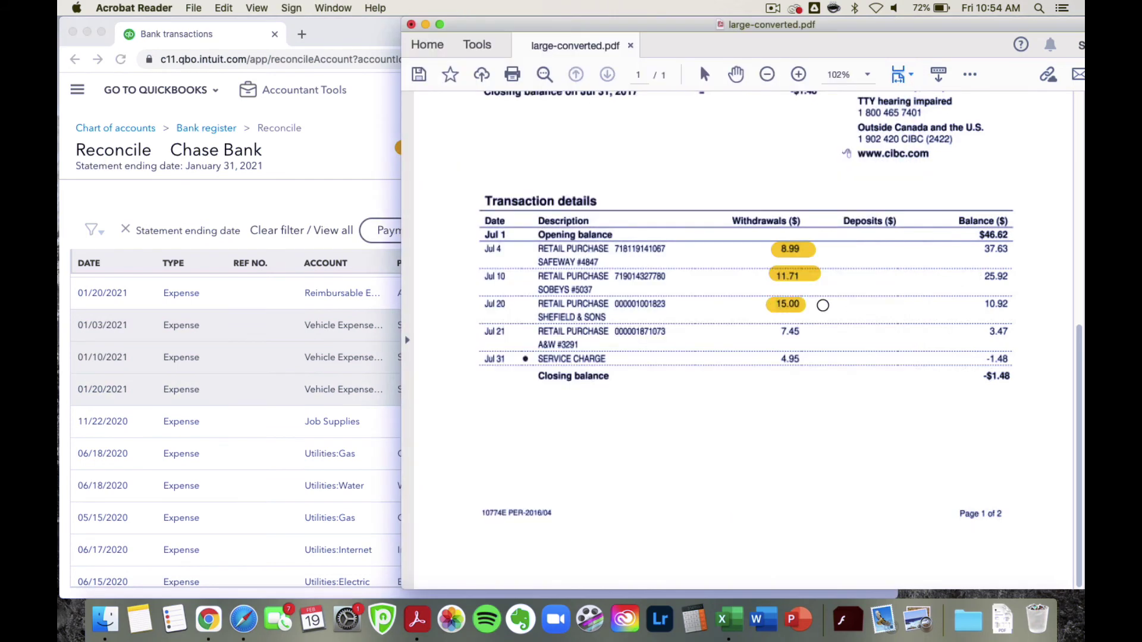
- Mark the 7.45 Atlas Real Estate payment and 4.95 service charge cleared, reaching $0.00
click(344, 210)
scroll(446, 371, up, 1)
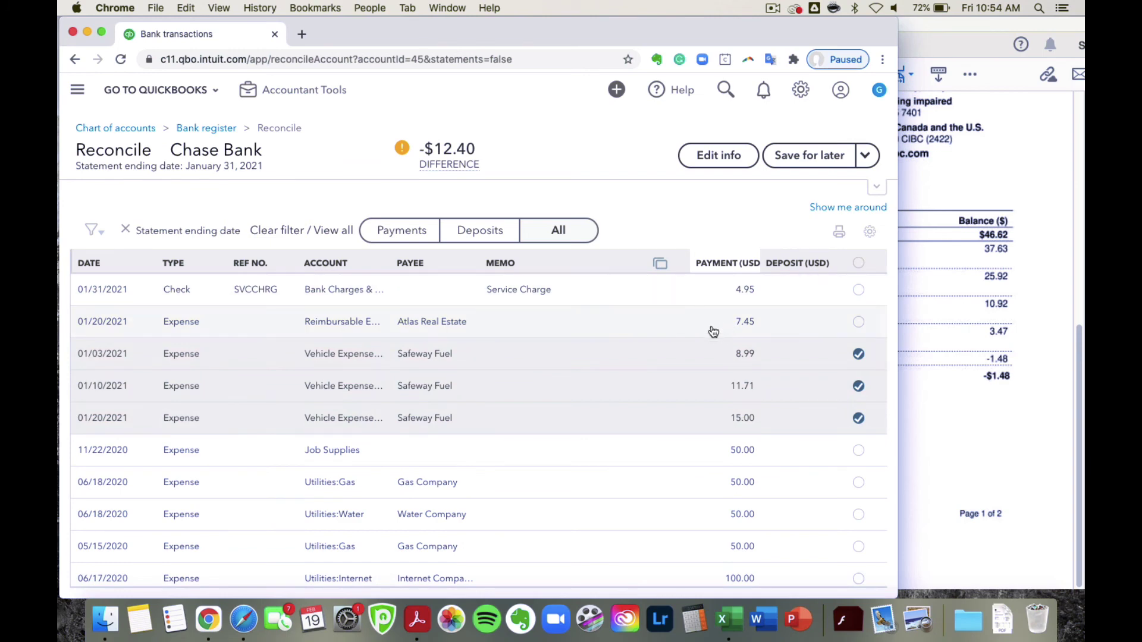
click(859, 321)
click(983, 176)
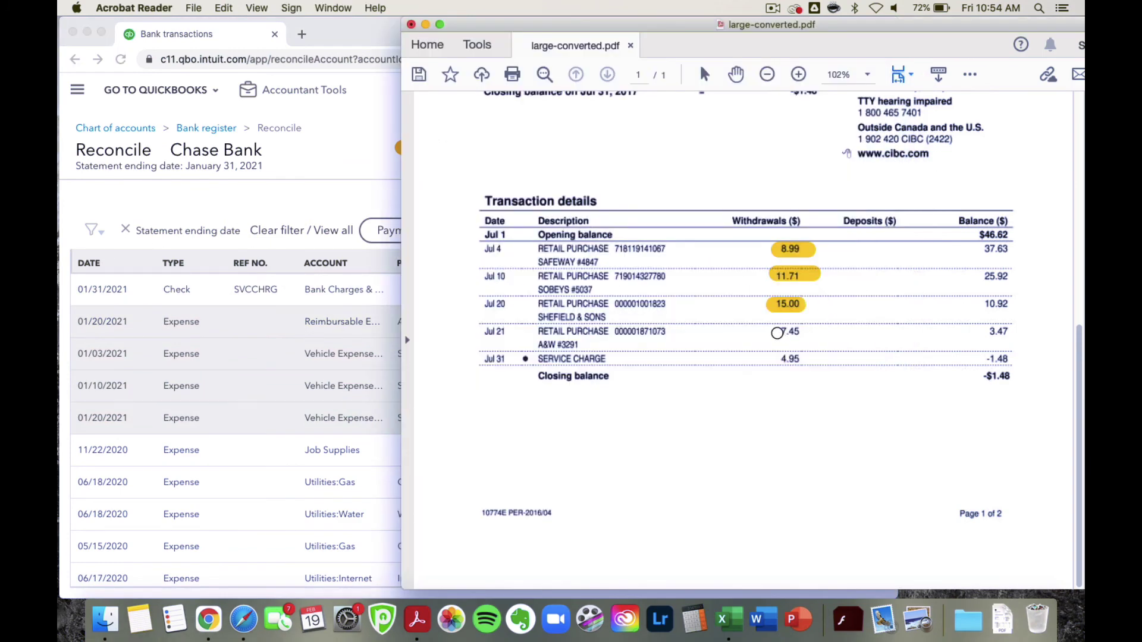
click(326, 195)
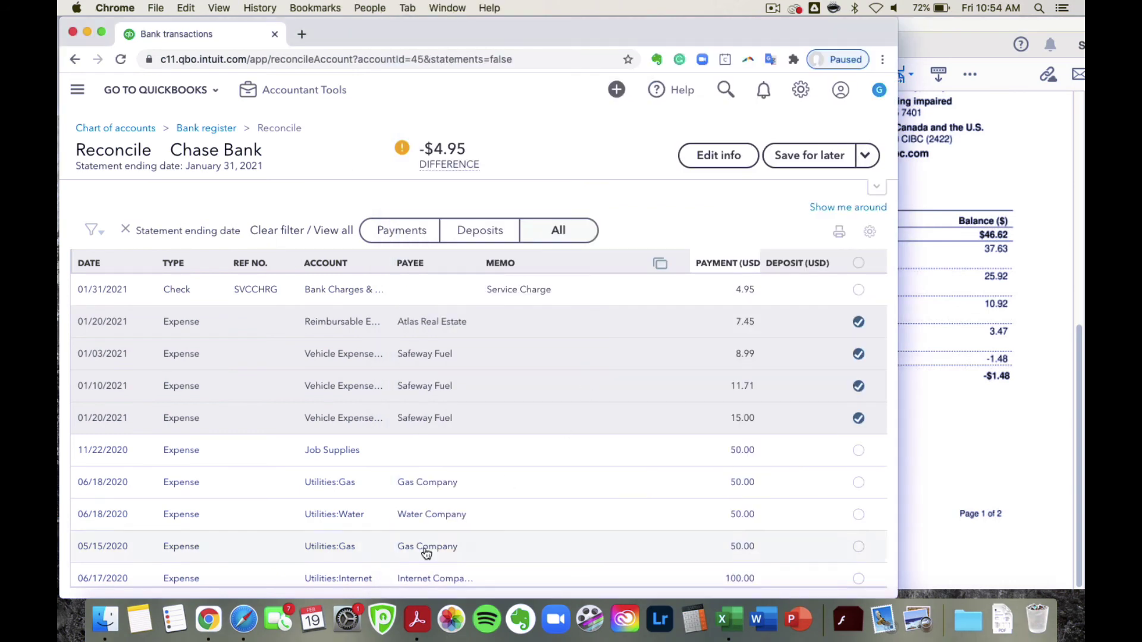
scroll(425, 543, down, 4)
scroll(424, 547, up, 4)
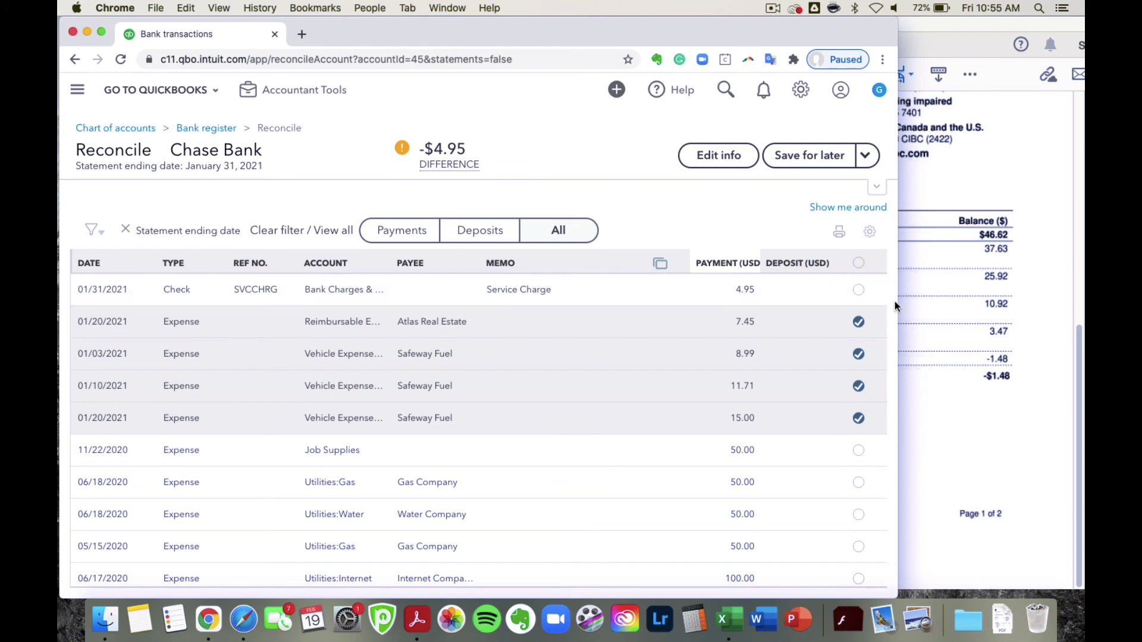
click(857, 293)
mouse_move(425, 145)
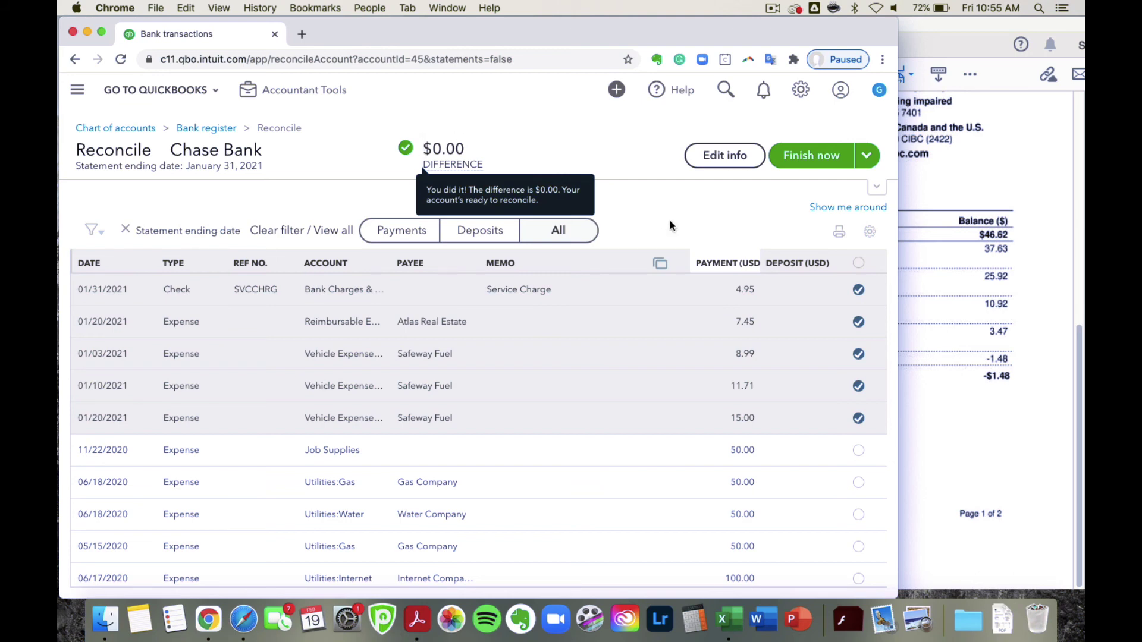
click(958, 170)
drag(767, 360, 890, 366)
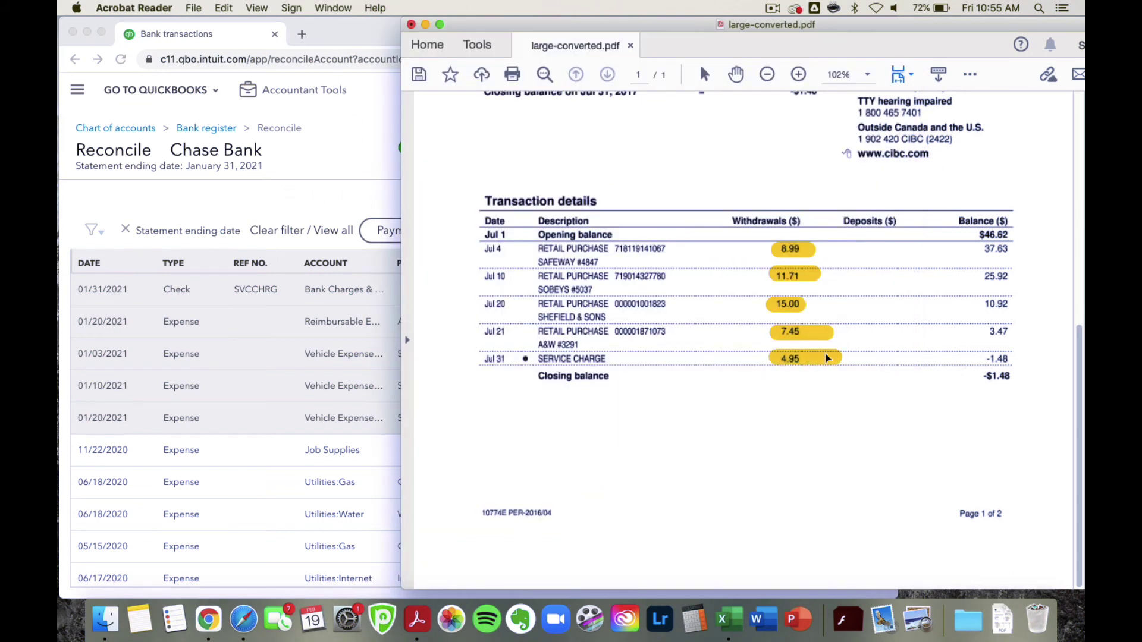
click(319, 193)
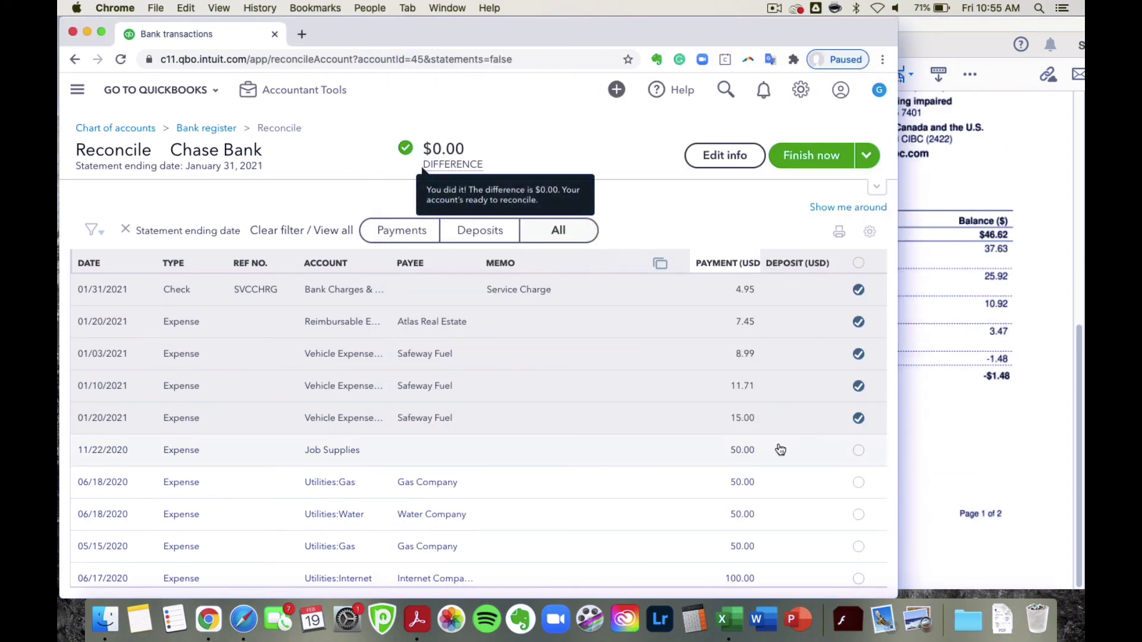
scroll(778, 447, down, 10)
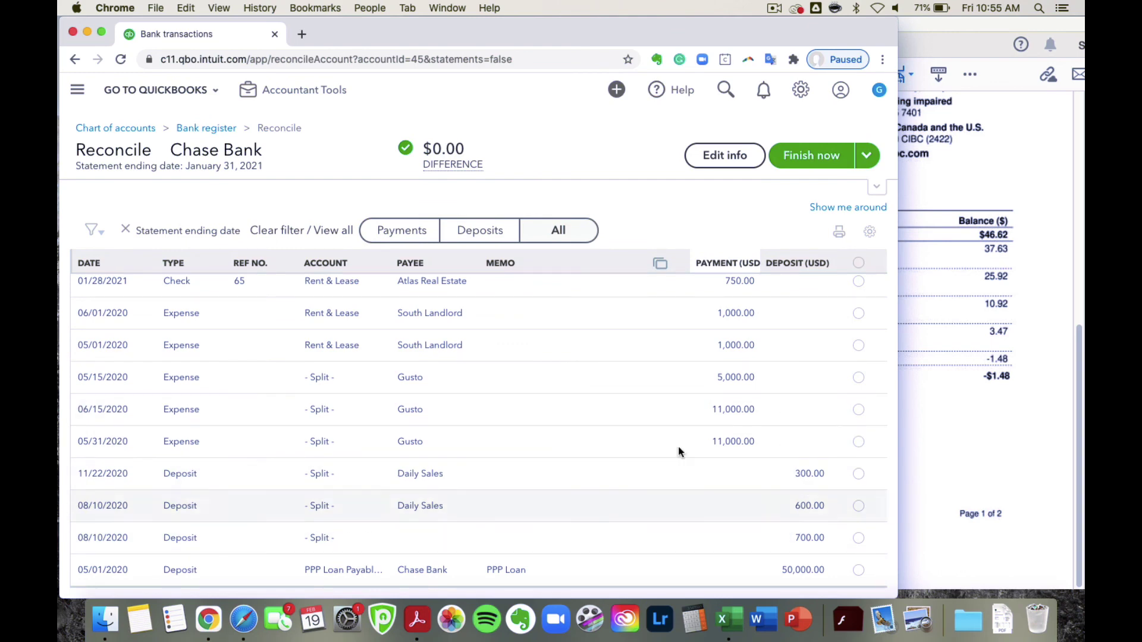
click(858, 474)
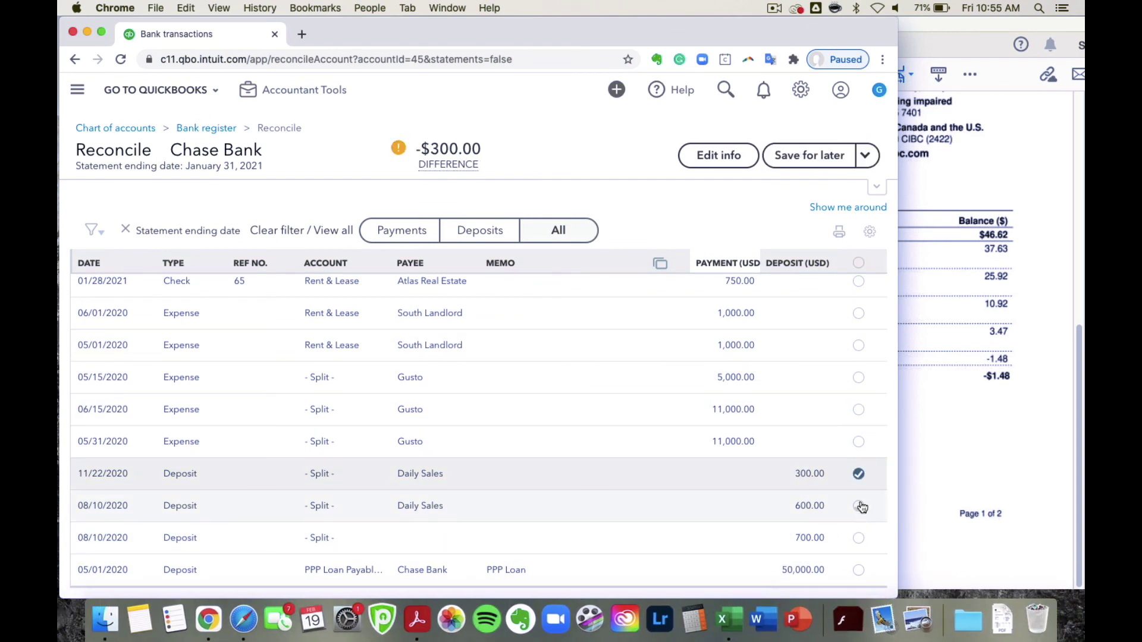
click(859, 506)
click(858, 474)
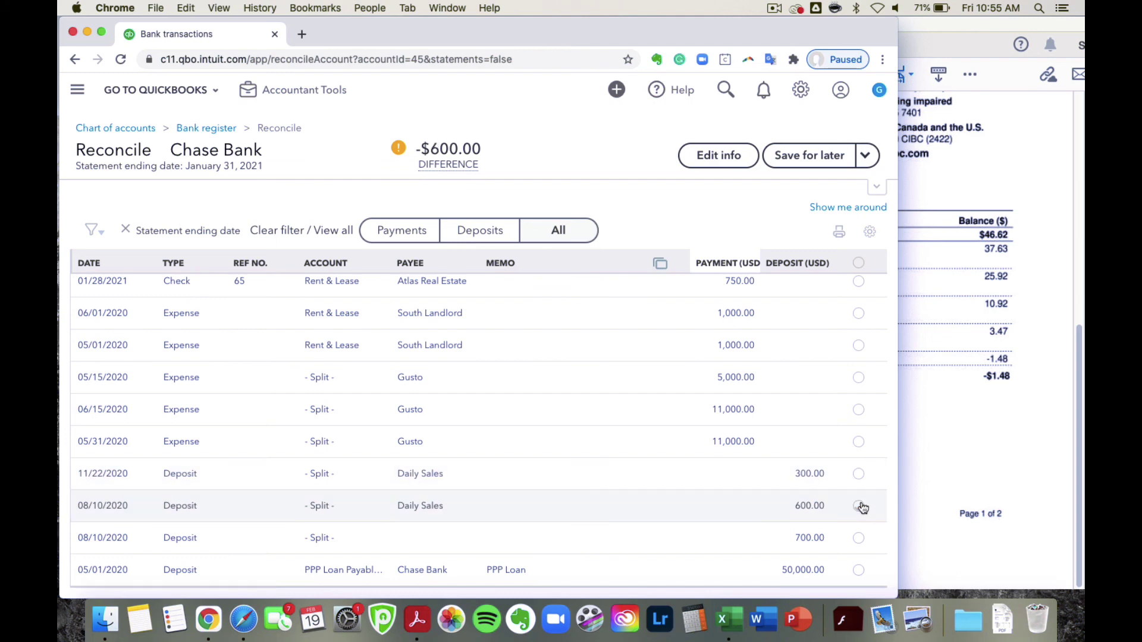
click(858, 506)
scroll(619, 359, up, 10)
scroll(619, 359, down, 1)
scroll(622, 362, up, 1)
scroll(622, 362, down, 5)
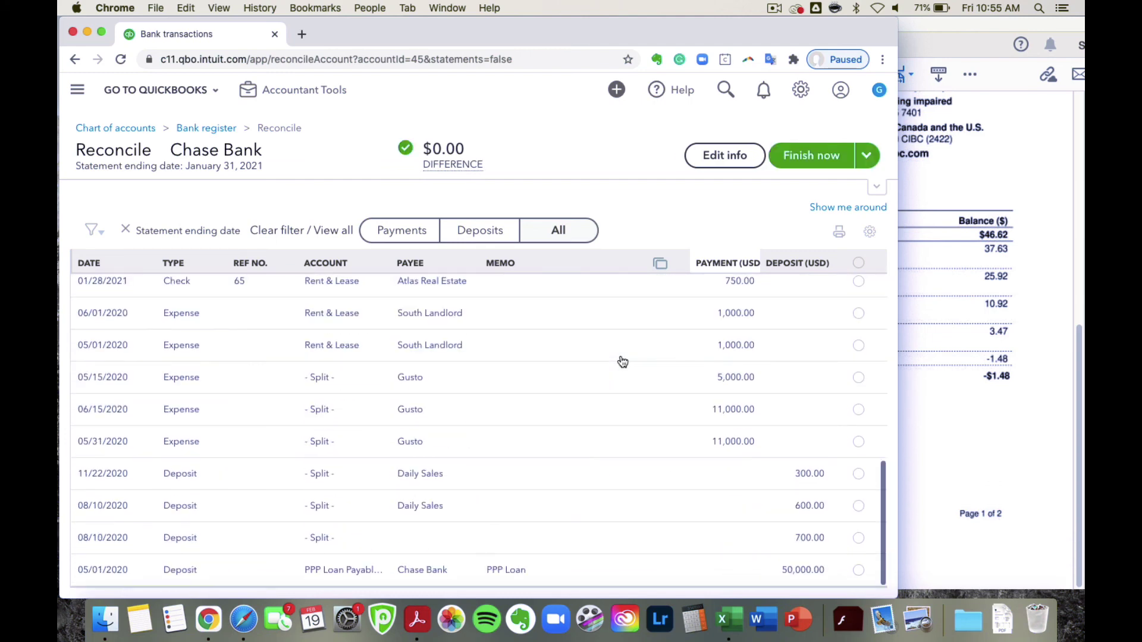
scroll(618, 505, up, 5)
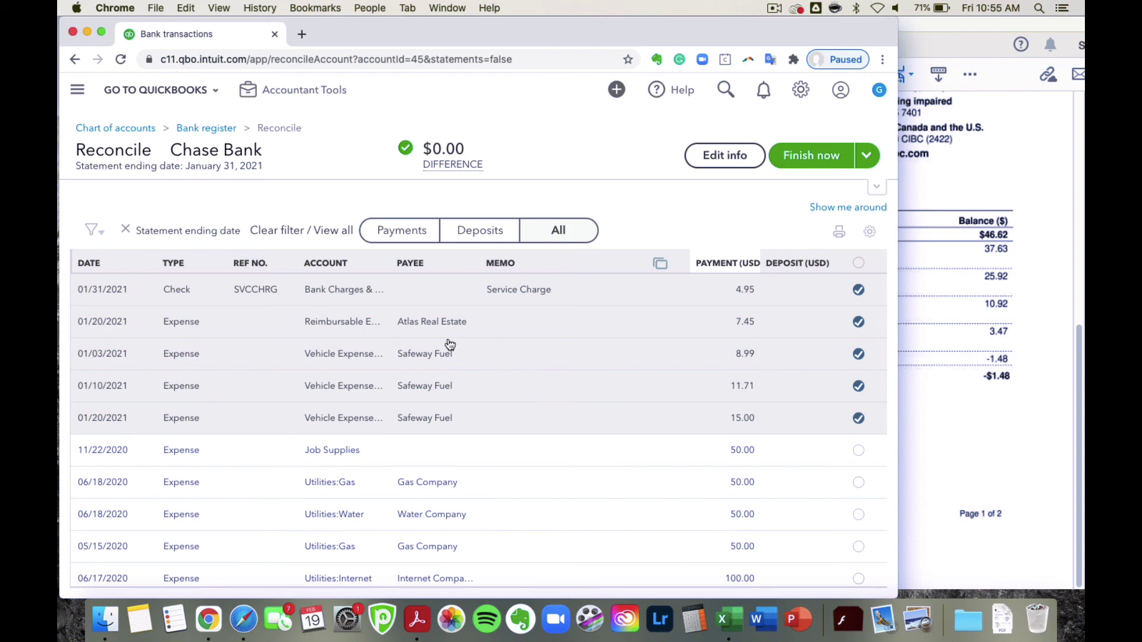
- Check the balanced Chase Bank reconciliation against the statement, finish it, and dismiss the success message
scroll(286, 396, down, 5)
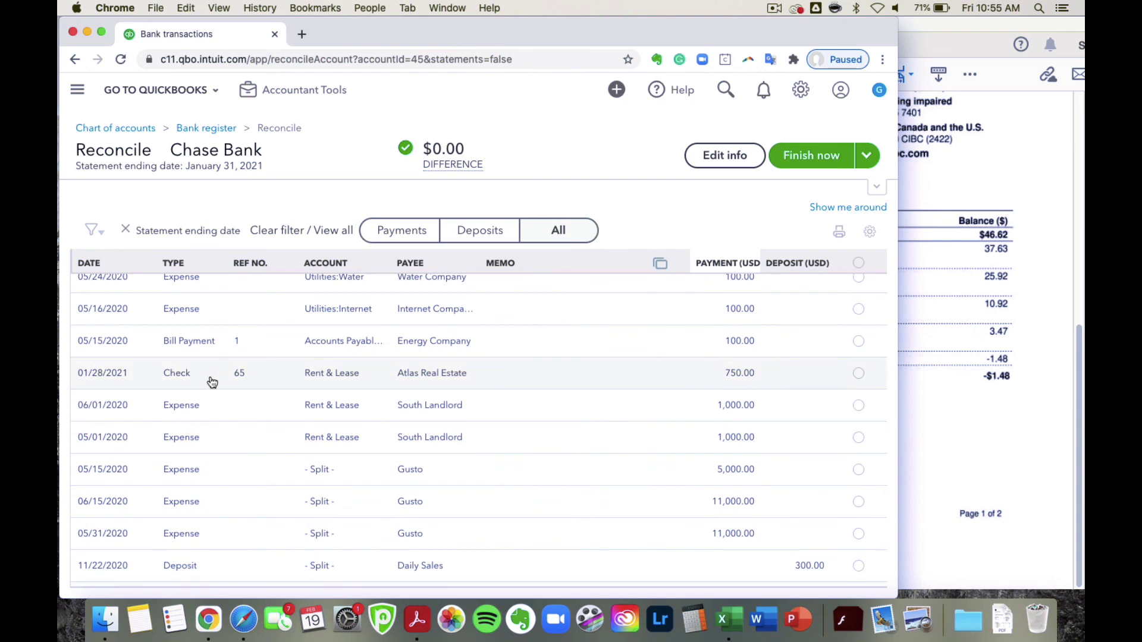
scroll(212, 383, down, 2)
scroll(212, 382, down, 1)
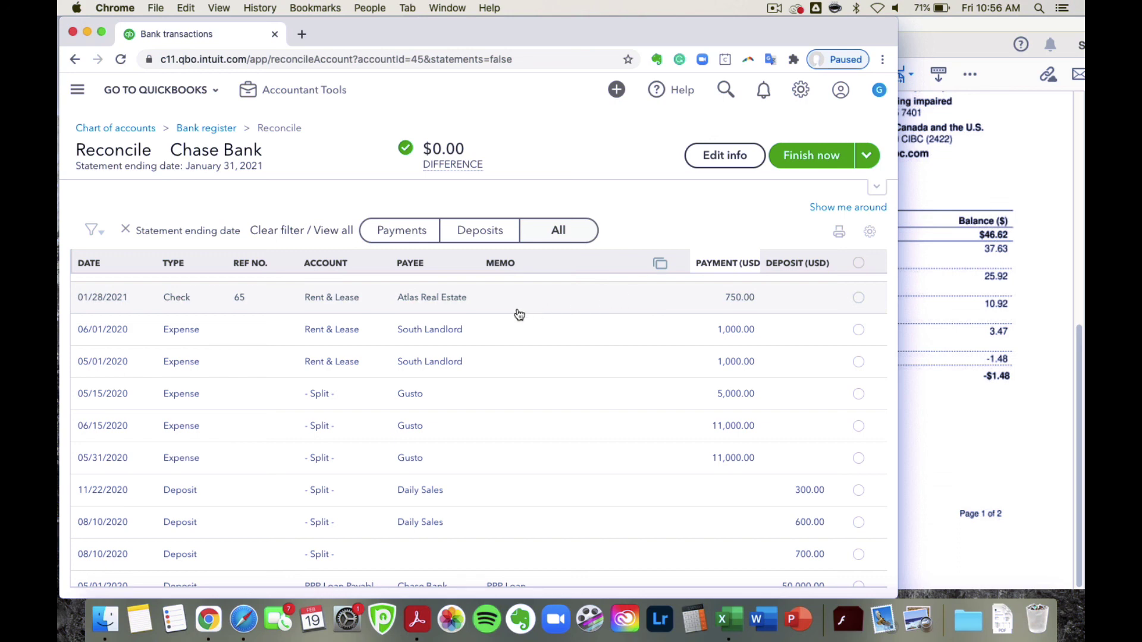
click(952, 416)
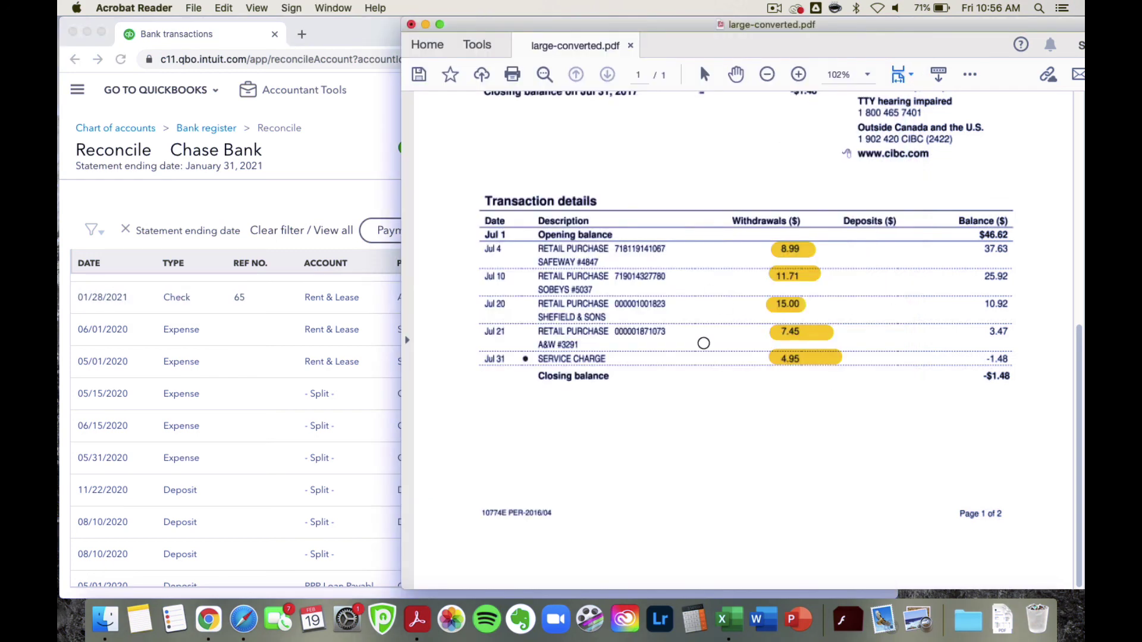
click(319, 196)
scroll(559, 394, down, 1)
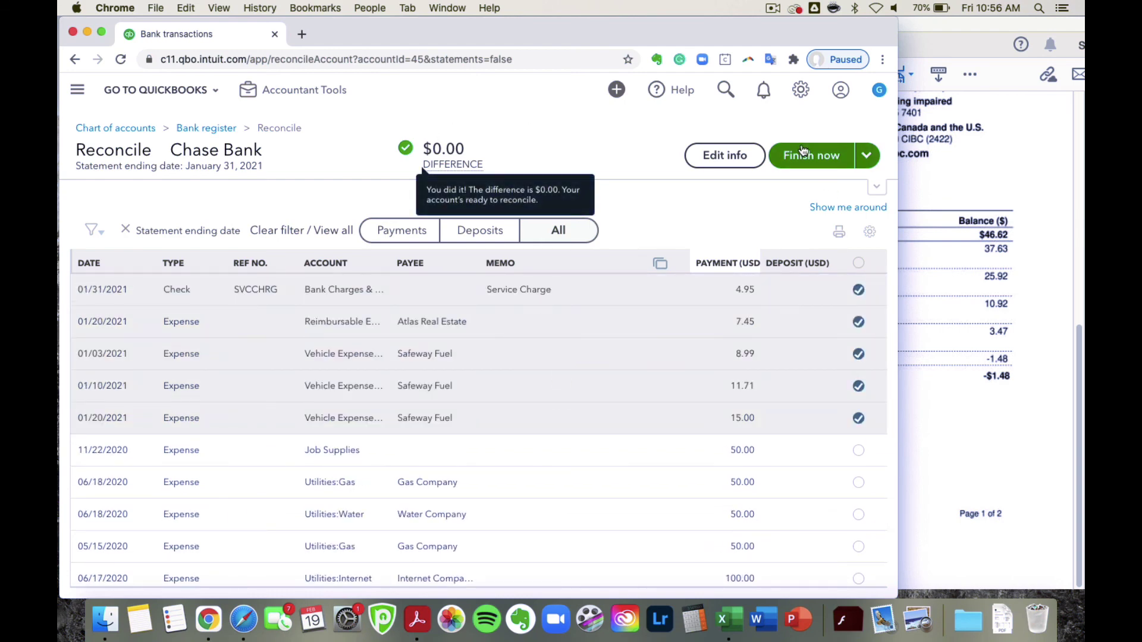
click(803, 150)
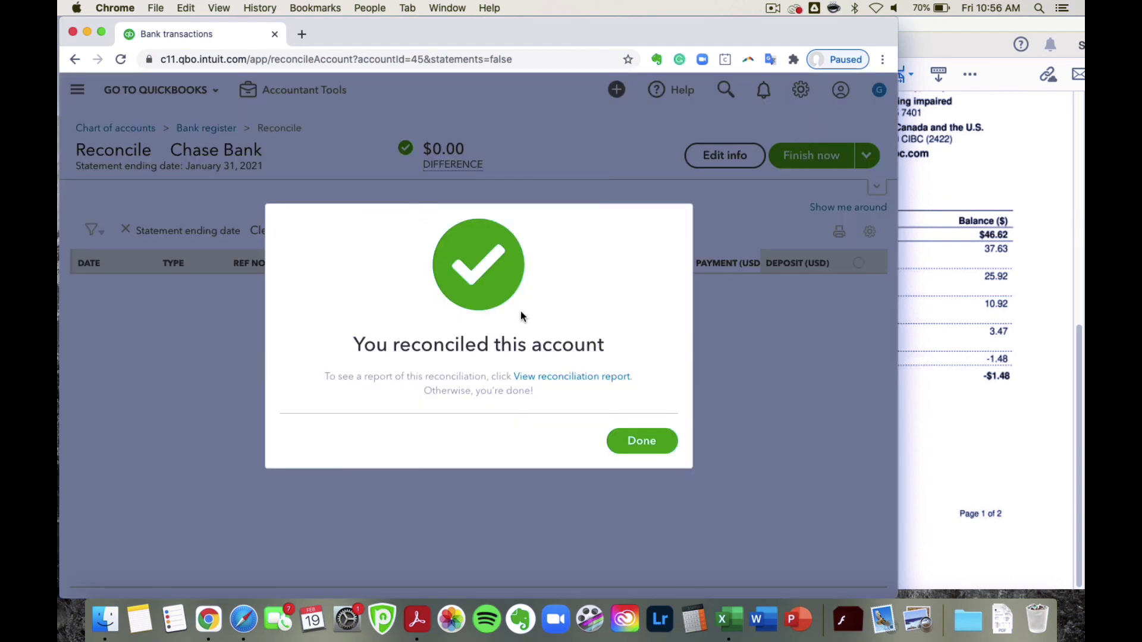
click(641, 446)
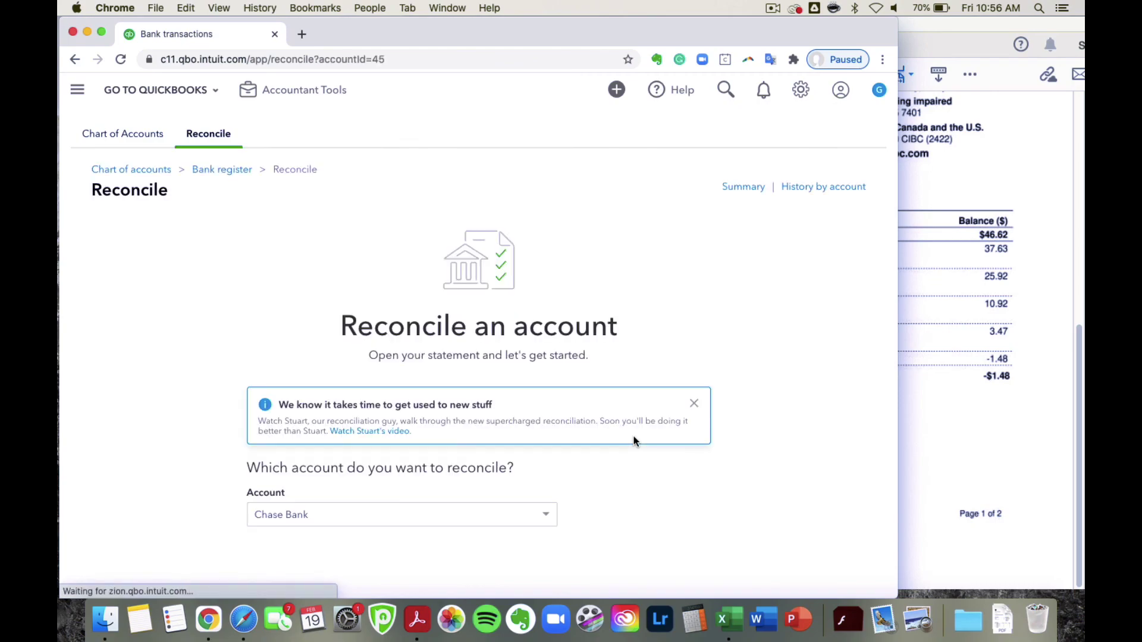